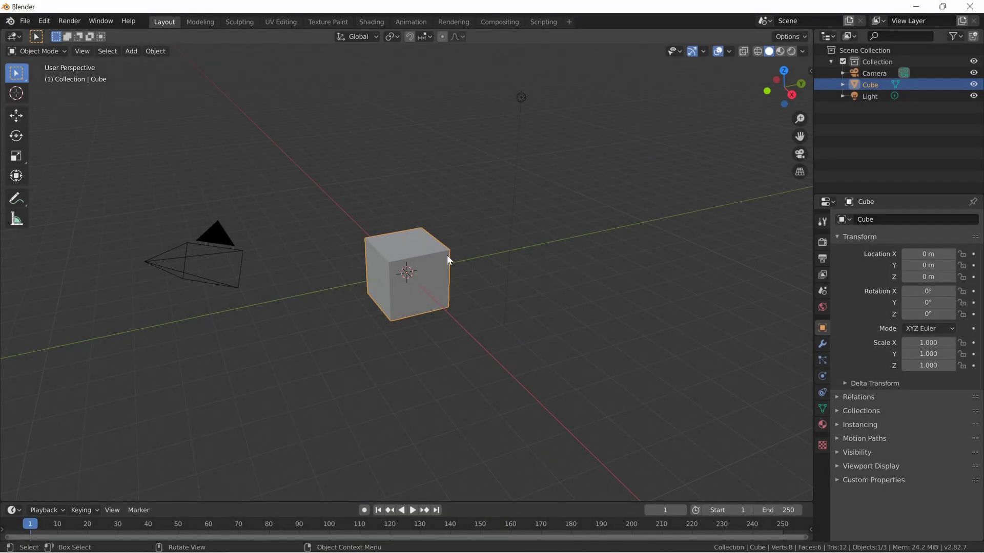
Step: Replace the default cube with a monkey mesh at the scene origin
key("x")
left_click(437, 287)
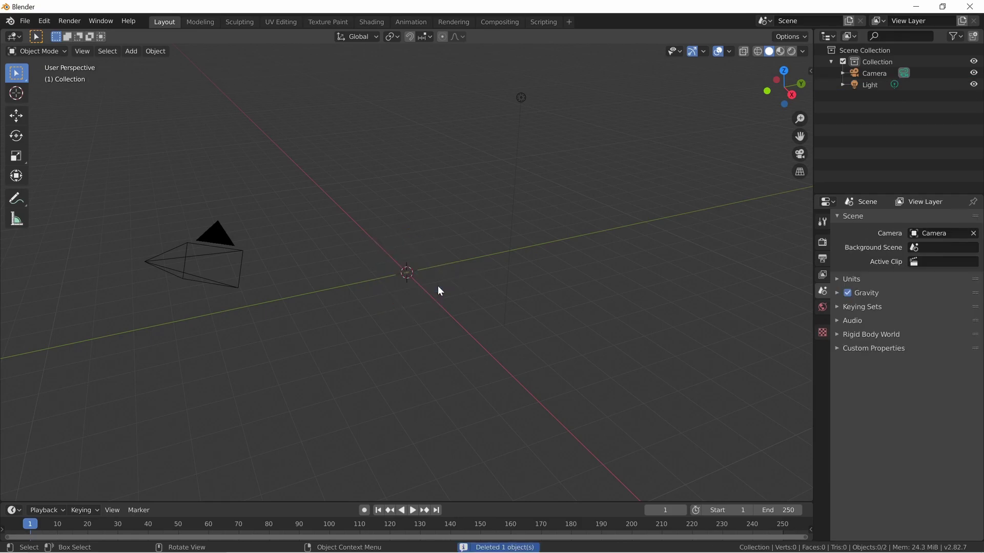
key("shift+a")
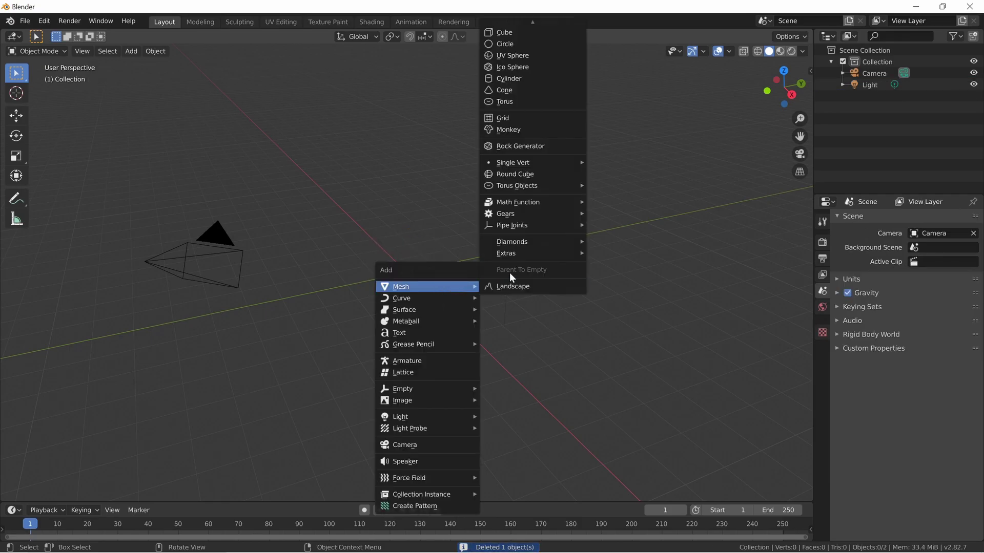
left_click(538, 129)
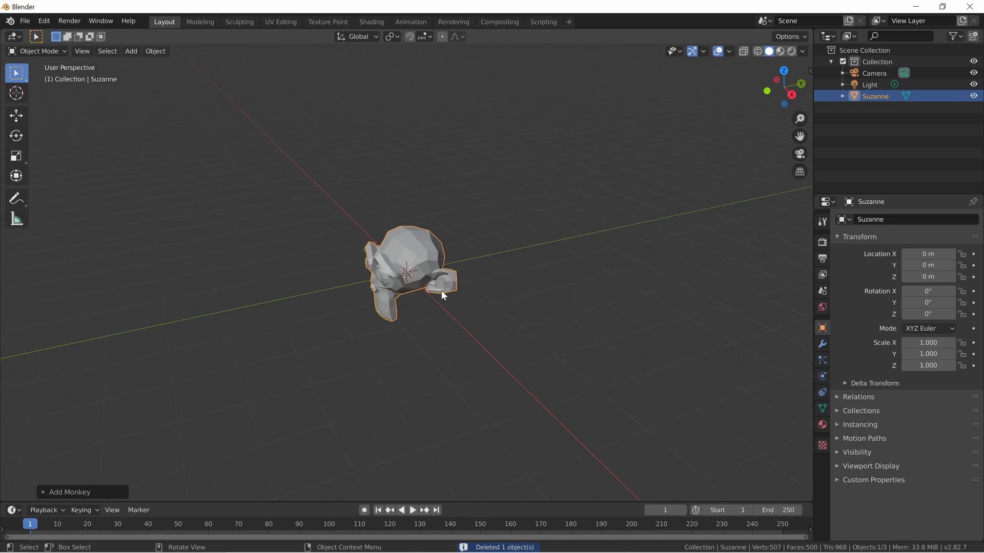
scroll(441, 290, "up", 6)
key("shift+grave")
key("a")
key("a")
mouse_move(406, 275)
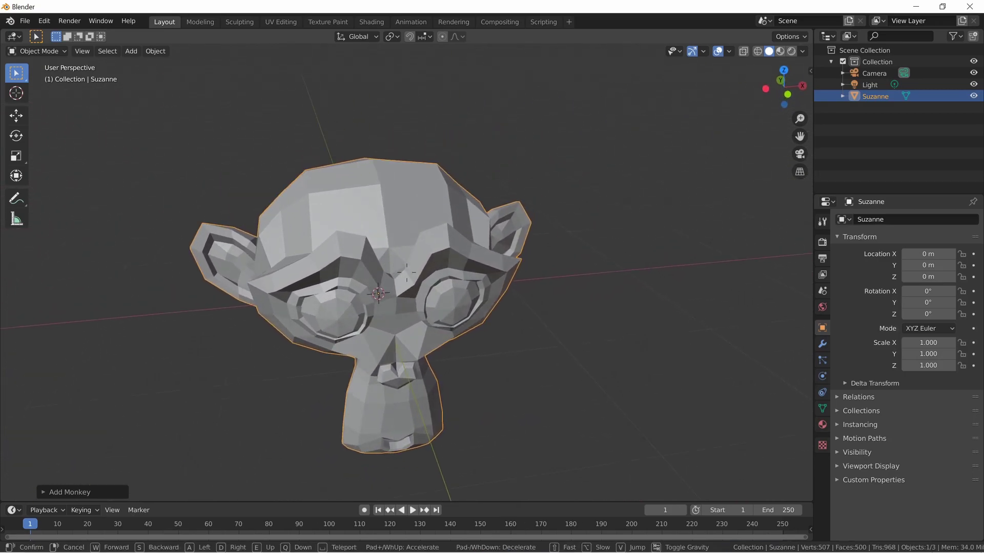
left_click(415, 265)
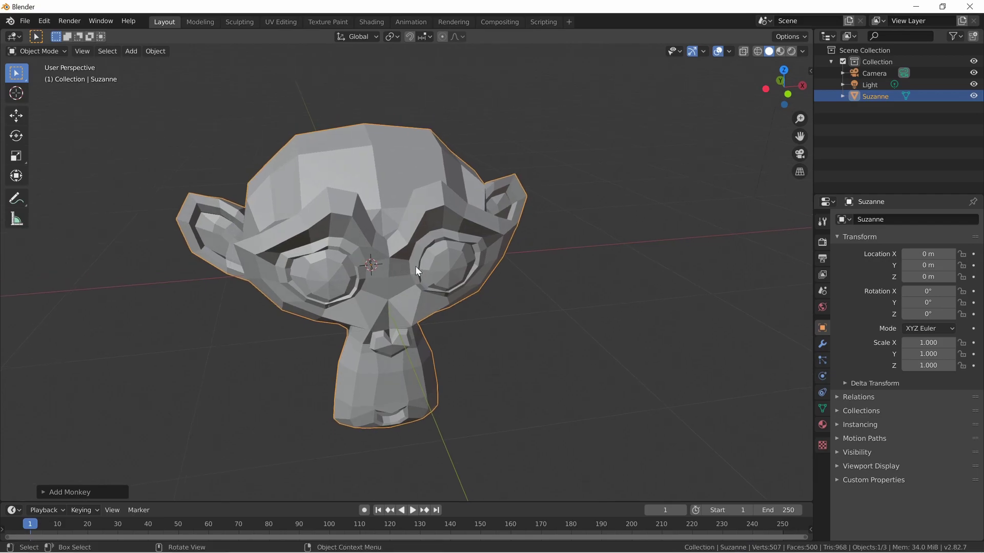
Step: Add a Subdivision Surface modifier to the monkey mesh and apply it
left_click(823, 344)
left_click(887, 218)
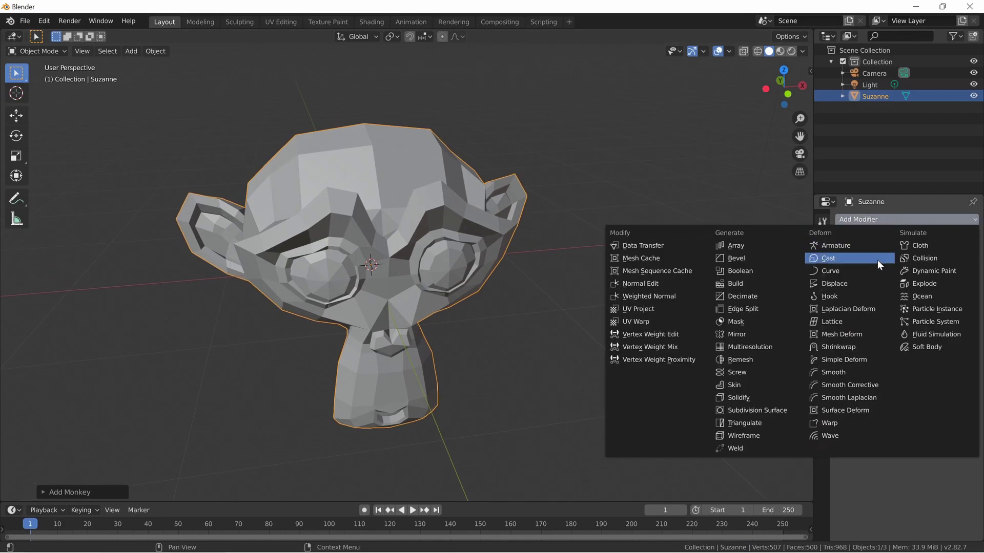
left_click(783, 411)
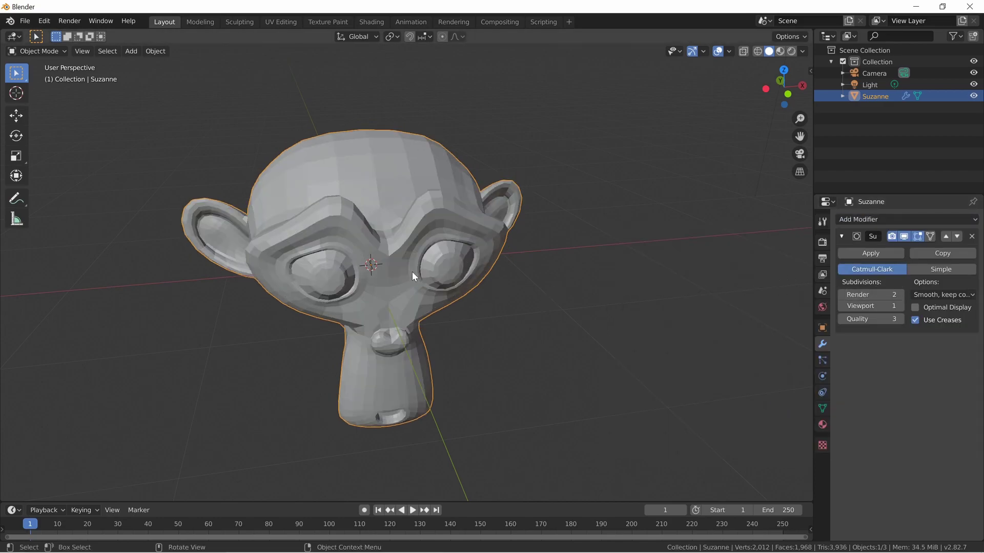
left_click(871, 254)
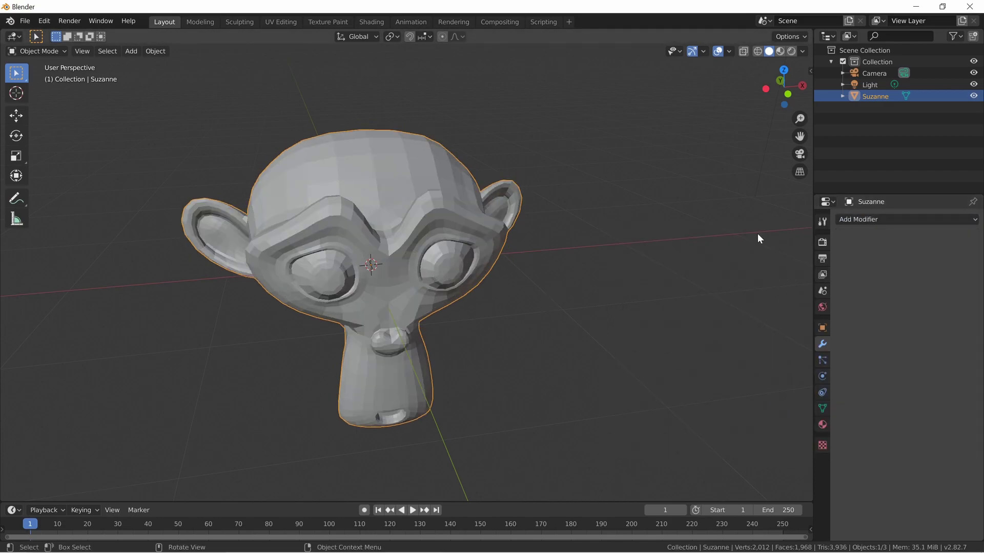
Step: Shade the subdivided monkey head smooth
right_click(369, 234)
left_click(369, 234)
key("Tab")
key("Tab")
right_click(409, 244)
left_click(409, 243)
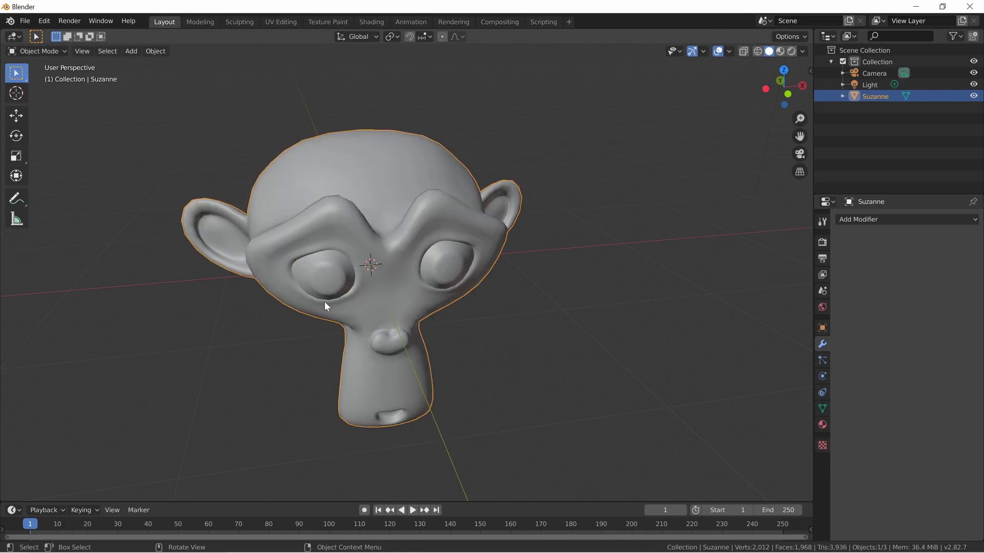
Step: Examine the smooth-shaded monkey head from different viewpoints, ending at an angled front view
key("shift+grave")
key("a")
key("w")
key("d")
key("a")
key("w")
key("s")
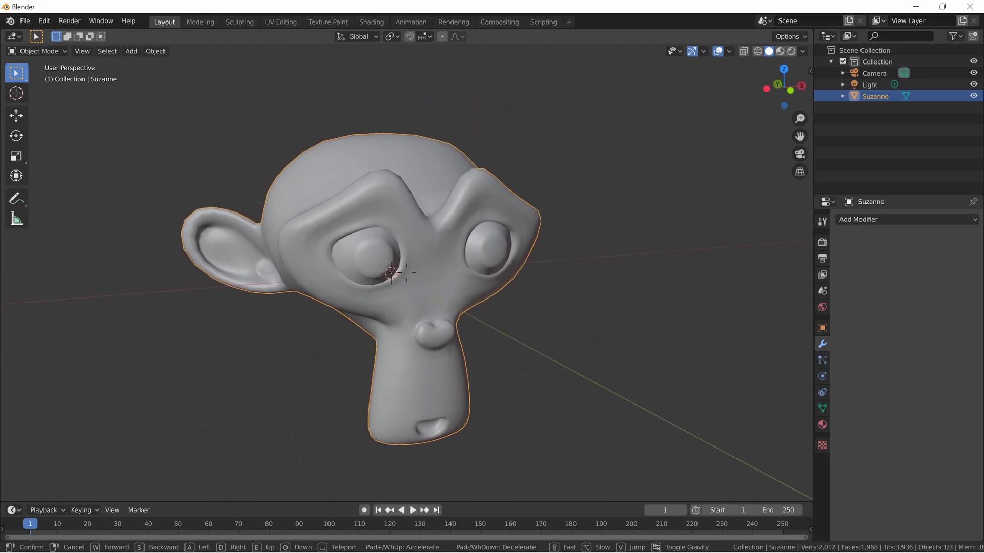
left_click(406, 272)
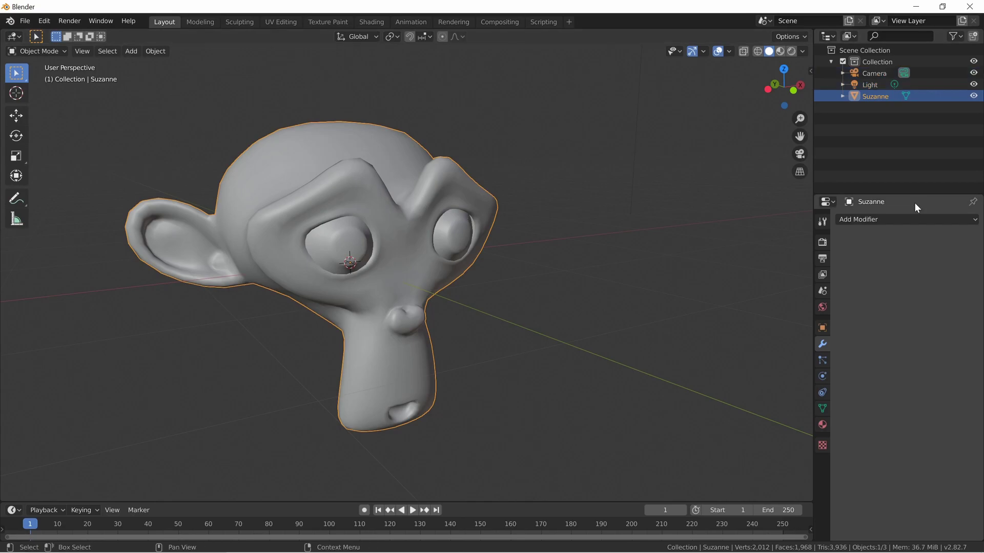
Step: Add a Cast modifier to the monkey head, keeping the Sphere cast type and a factor of 0.50
left_click(921, 220)
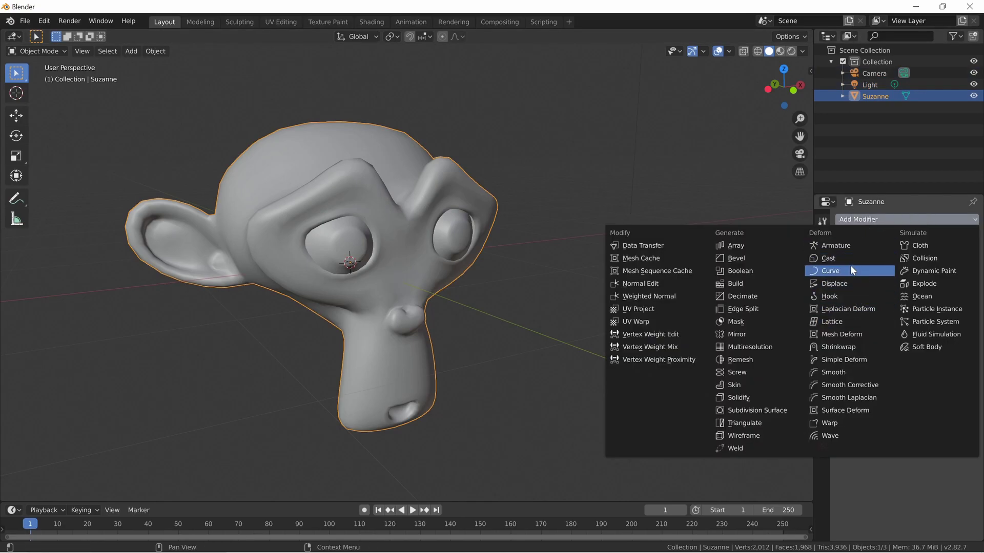
left_click(863, 258)
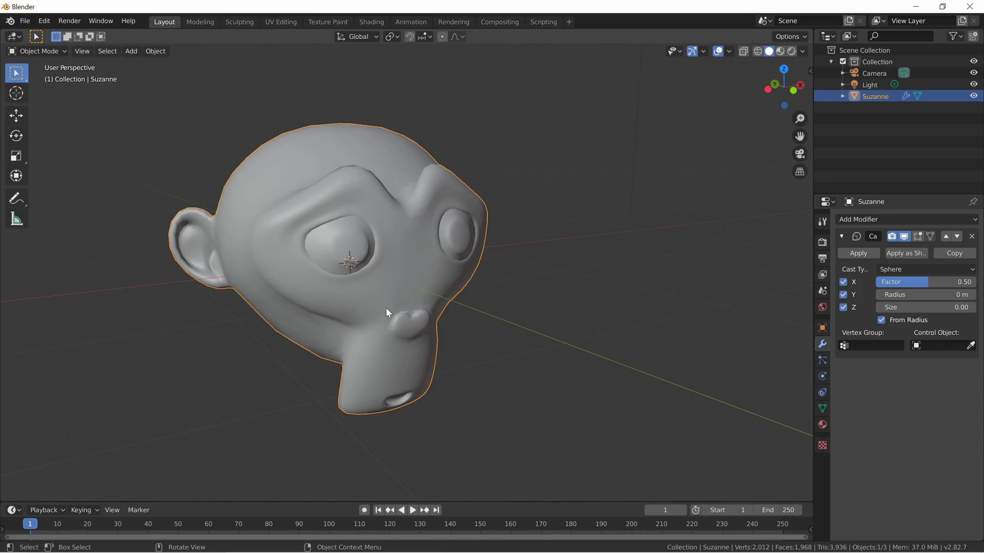
left_click(921, 282)
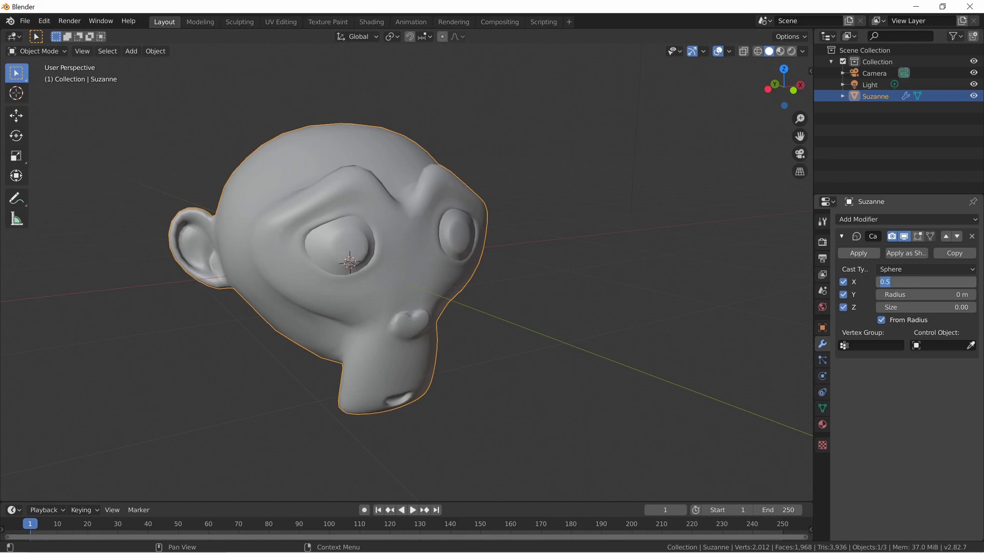
key("Return")
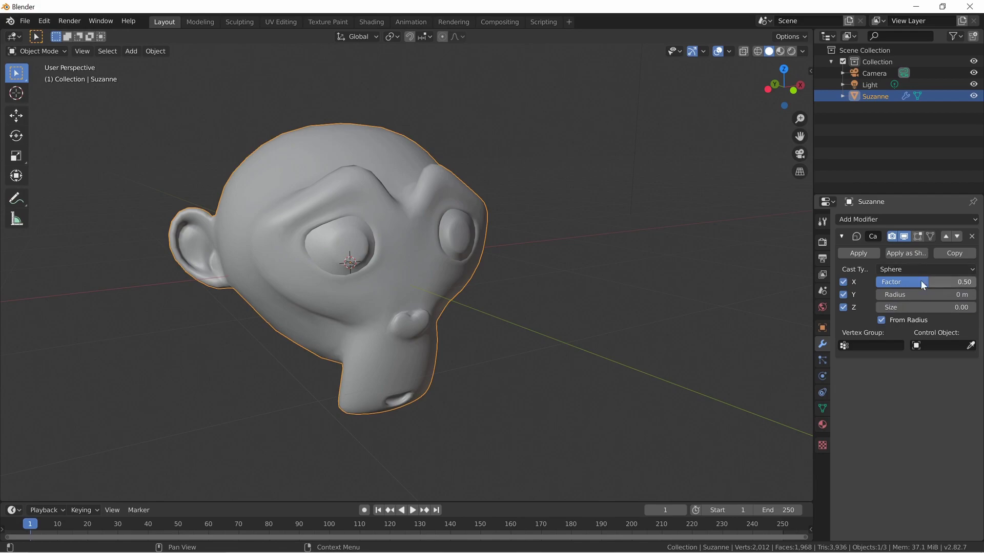
left_click(928, 269)
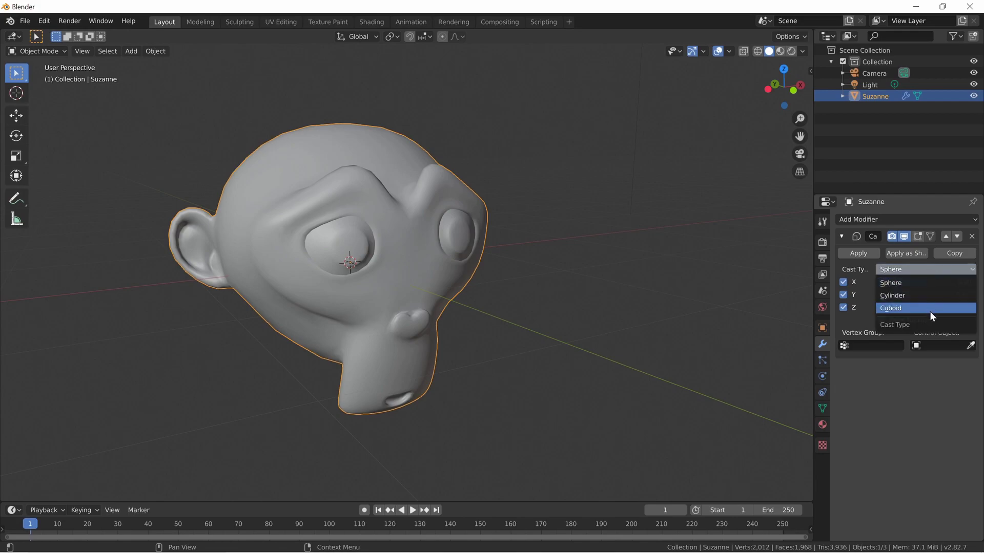
left_click(938, 282)
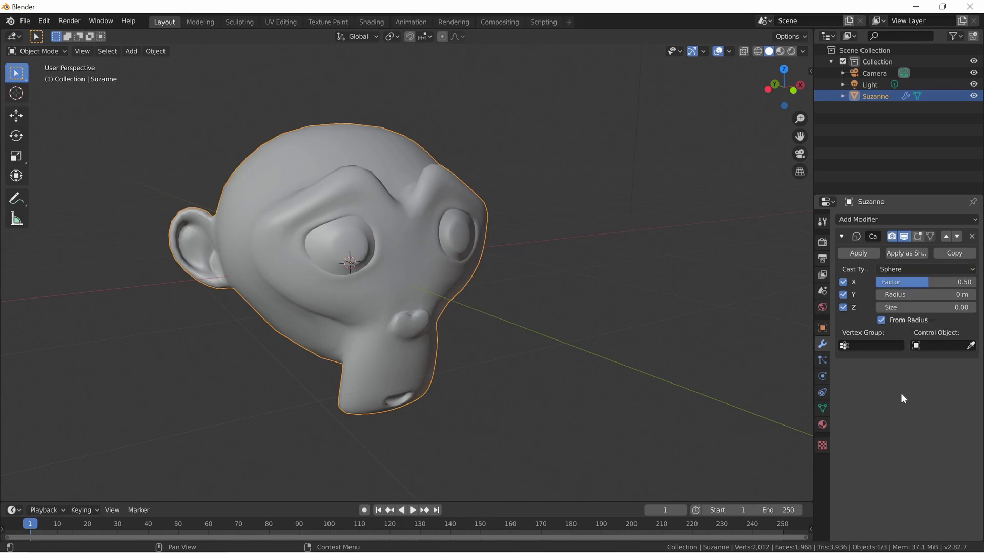
Step: Try the Cylinder and Cuboid cast types on the monkey head and switch back to Sphere
left_click(922, 269)
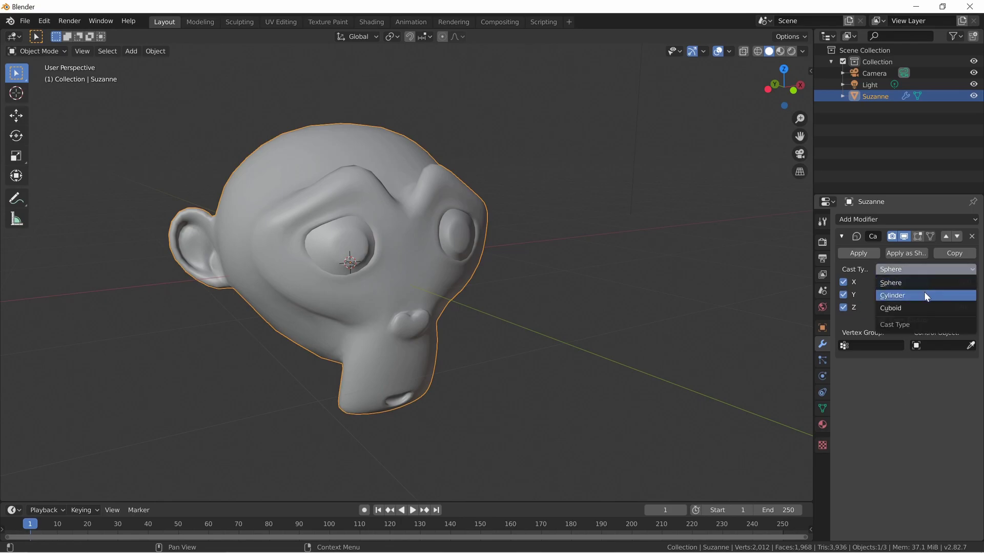
left_click(924, 291)
left_click(924, 269)
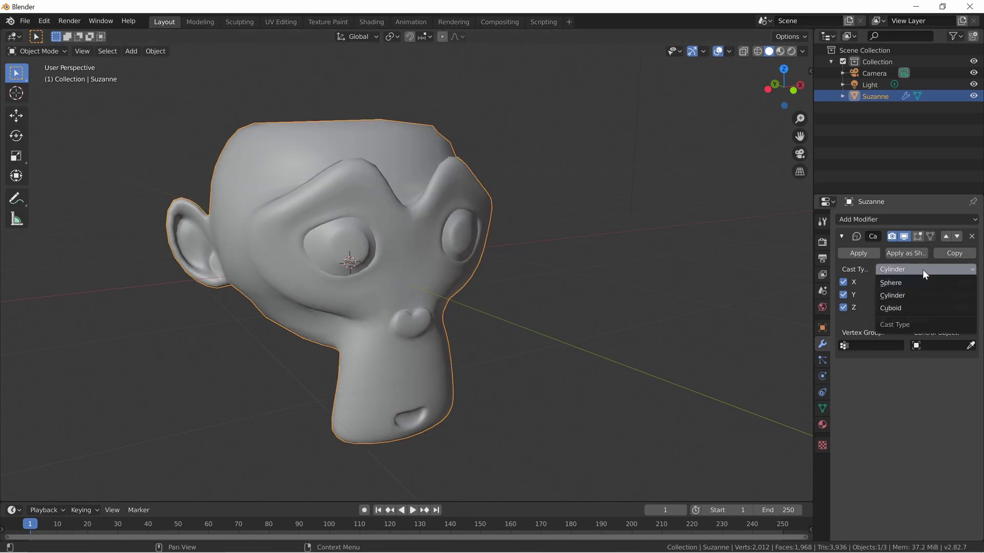
left_click(920, 307)
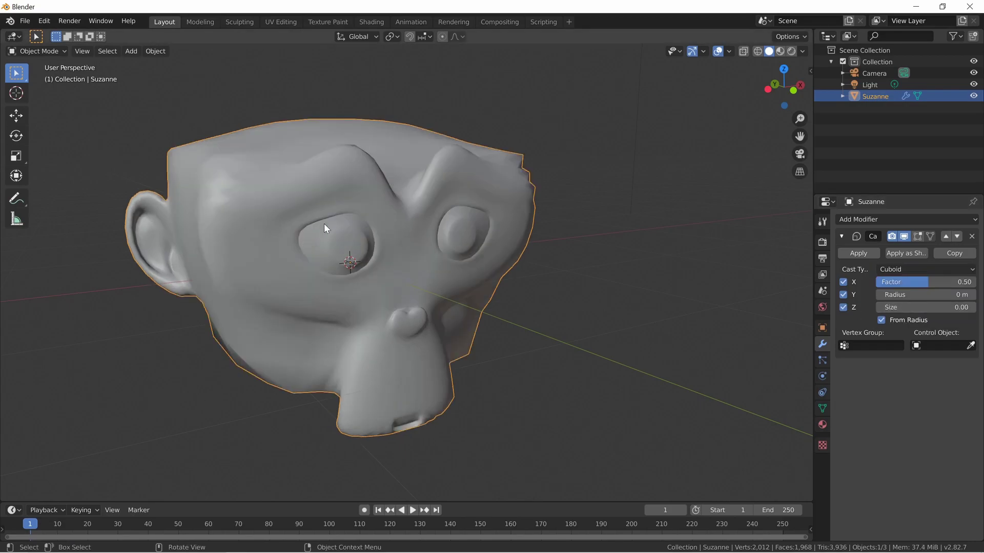
left_click(921, 269)
left_click(923, 283)
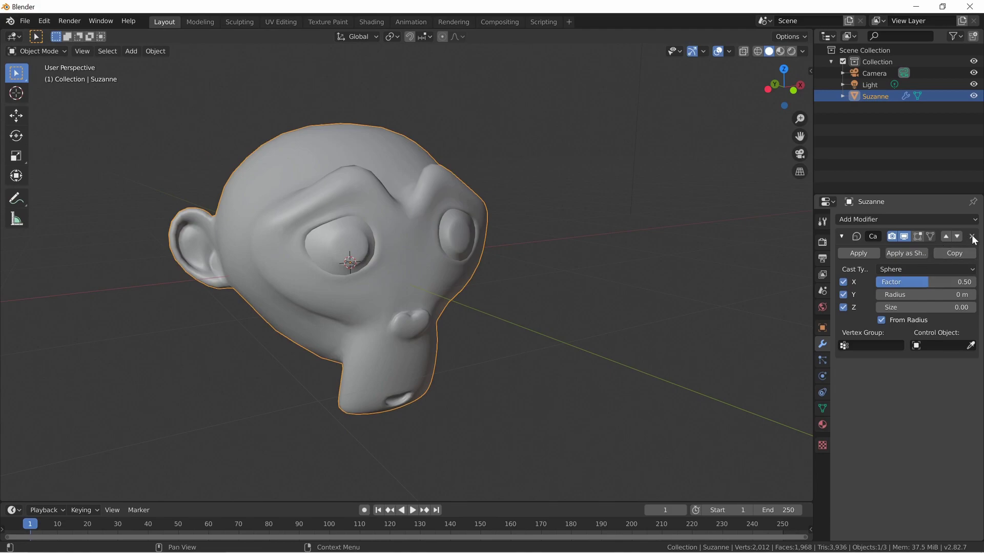
Step: Try a factor of 0 on the Cast modifier and undo the change
left_click(920, 285)
type("0")
key("Return")
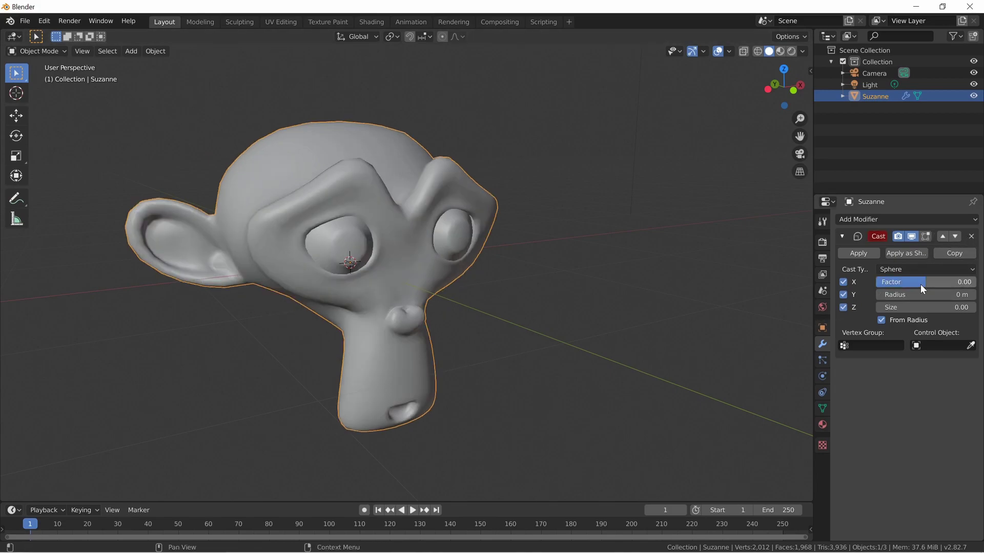
left_click(943, 307)
type("0.0")
key("Escape")
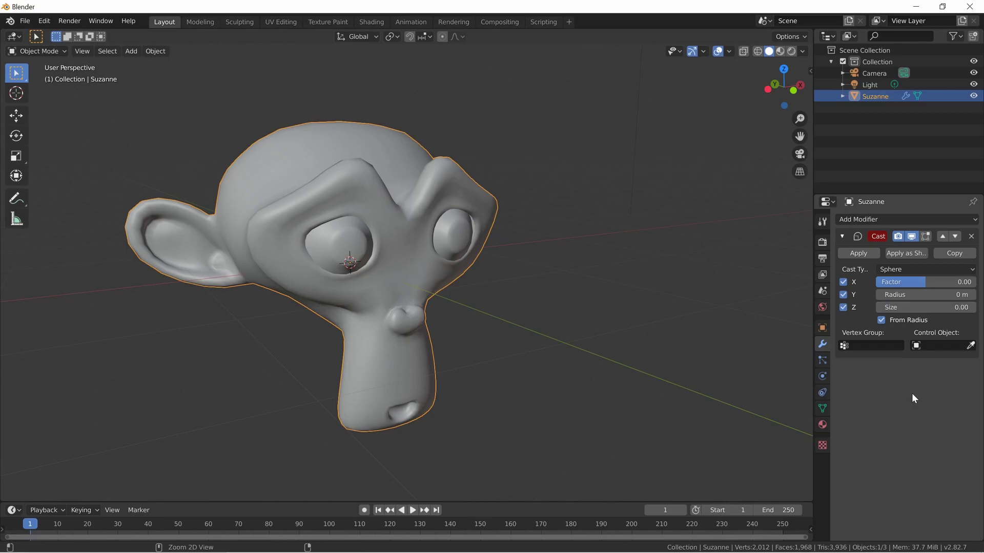
key("ctrl+z")
Step: Compare the spherical cast's extremes by setting its factor to 0, followed by 1
left_click(942, 278)
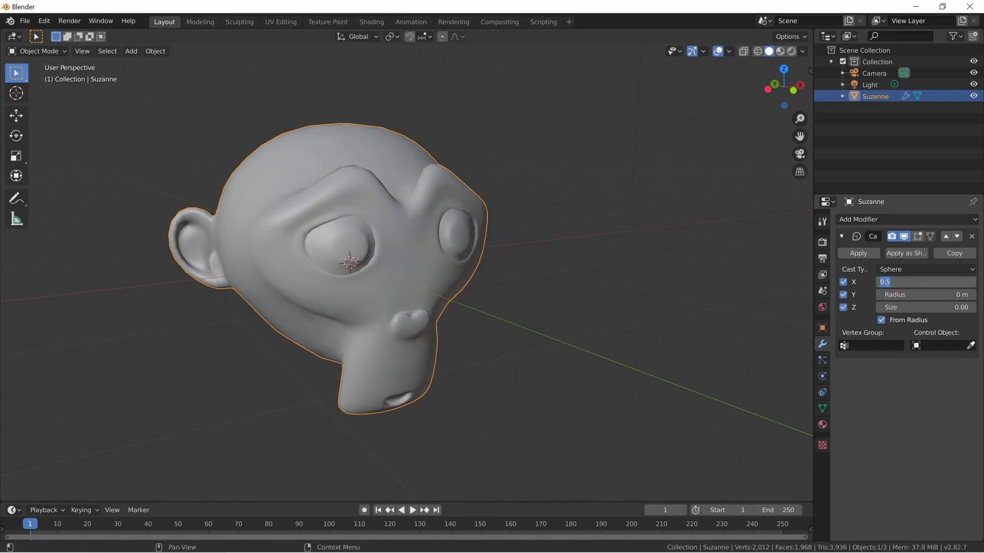
type("0")
key("Return")
left_click(942, 277)
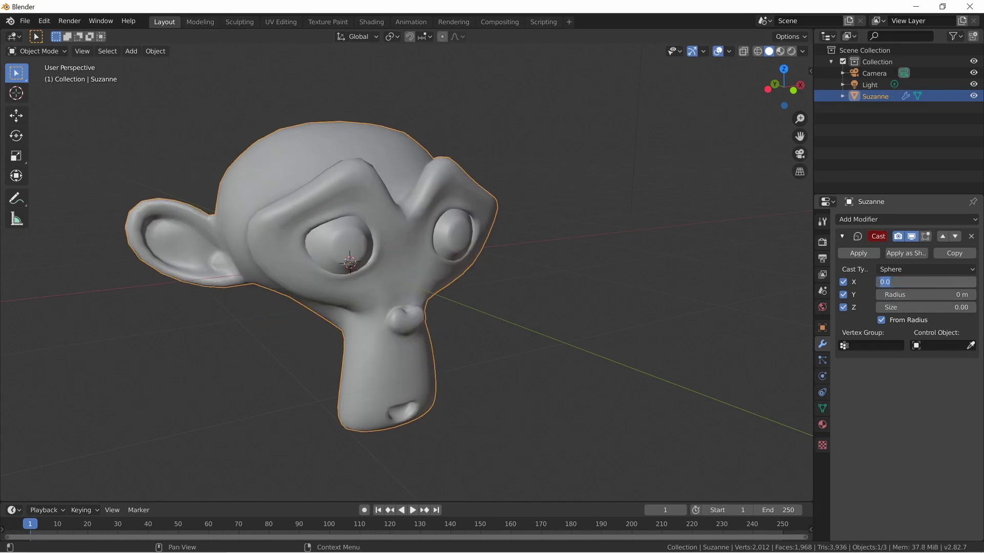
type("1")
key("Return")
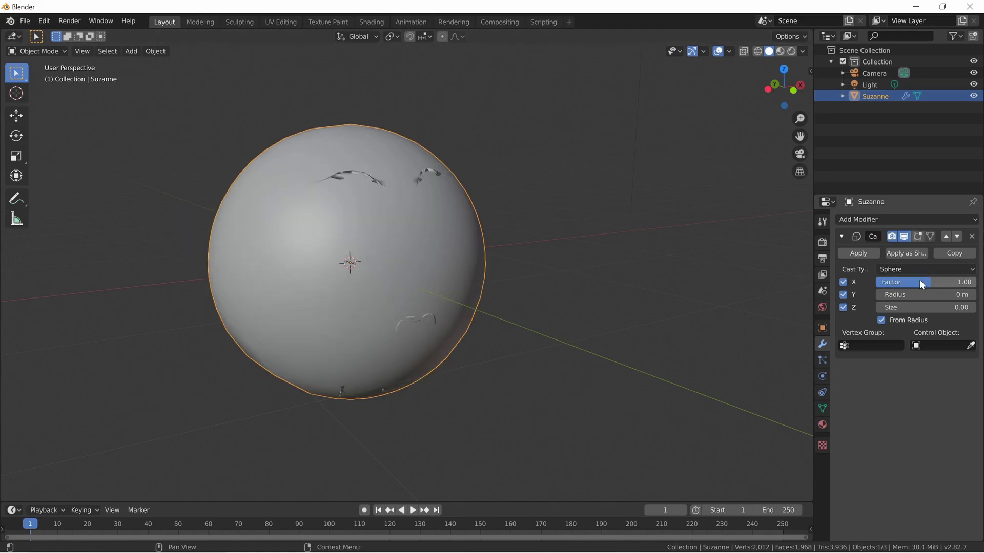
Step: Switch the full-strength cast to the Cylinder type and inspect the deformed mesh from several sides
left_click(931, 270)
left_click(910, 294)
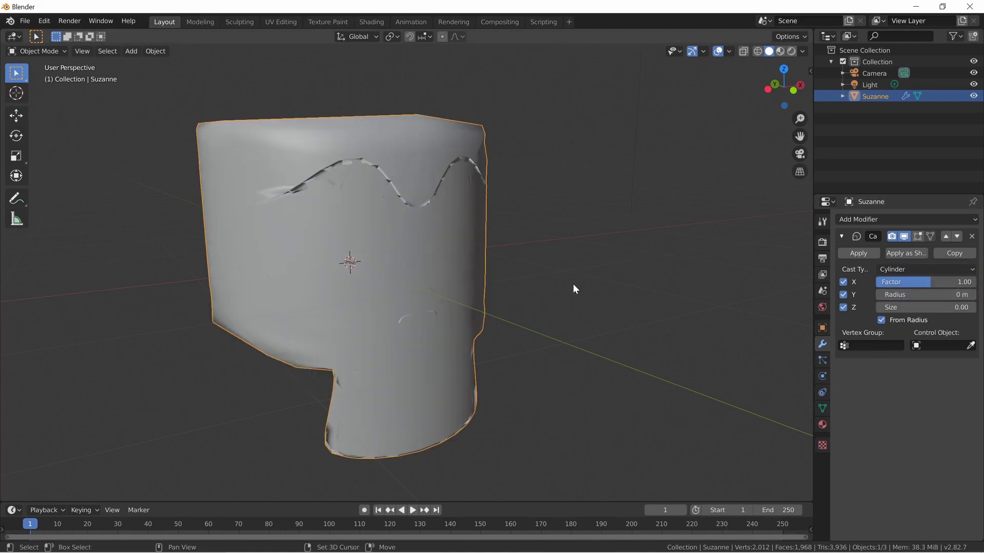
key("shift+grave")
key("w")
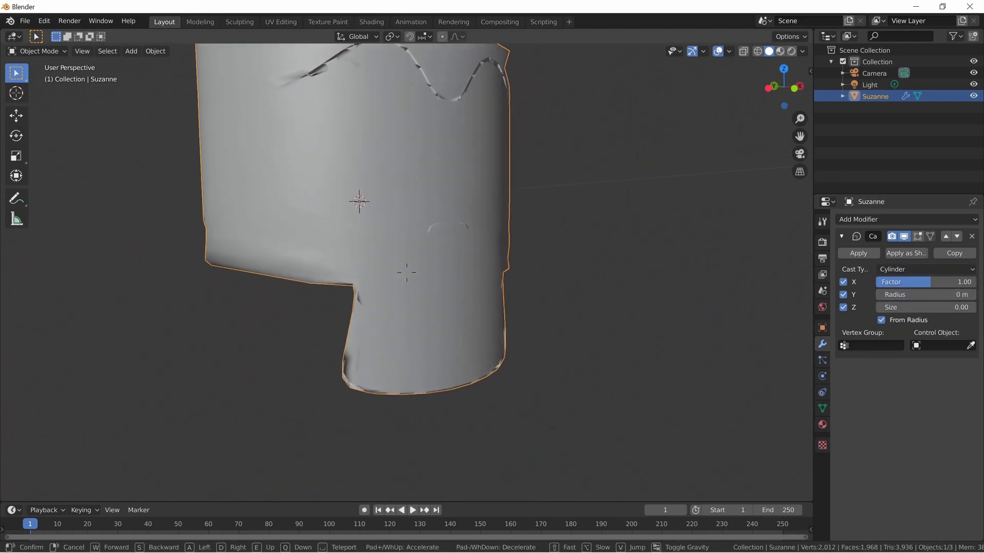
key("a")
key("d")
left_click(406, 272)
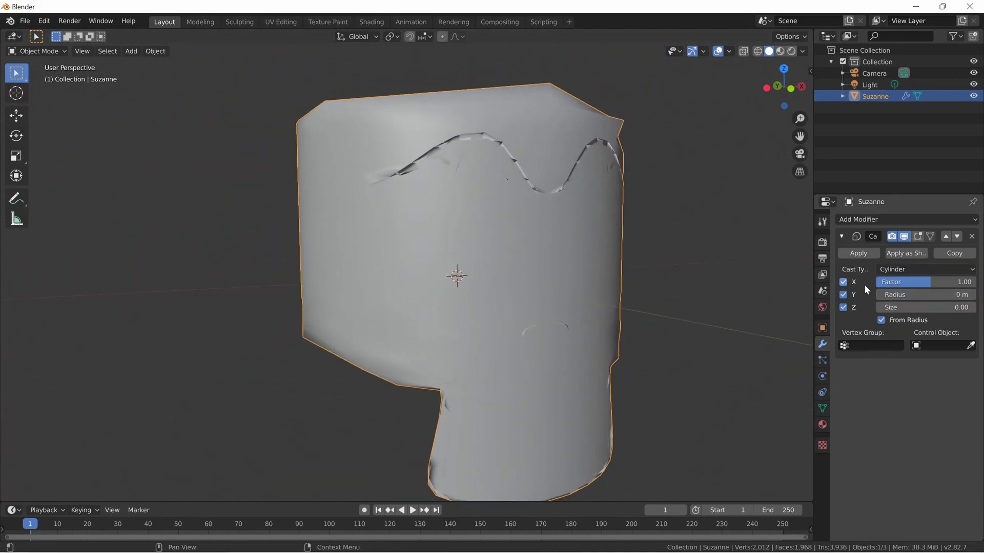
Step: Change the cast type to Cuboid and inspect the boxy shape from around the mesh
left_click(900, 269)
left_click(929, 307)
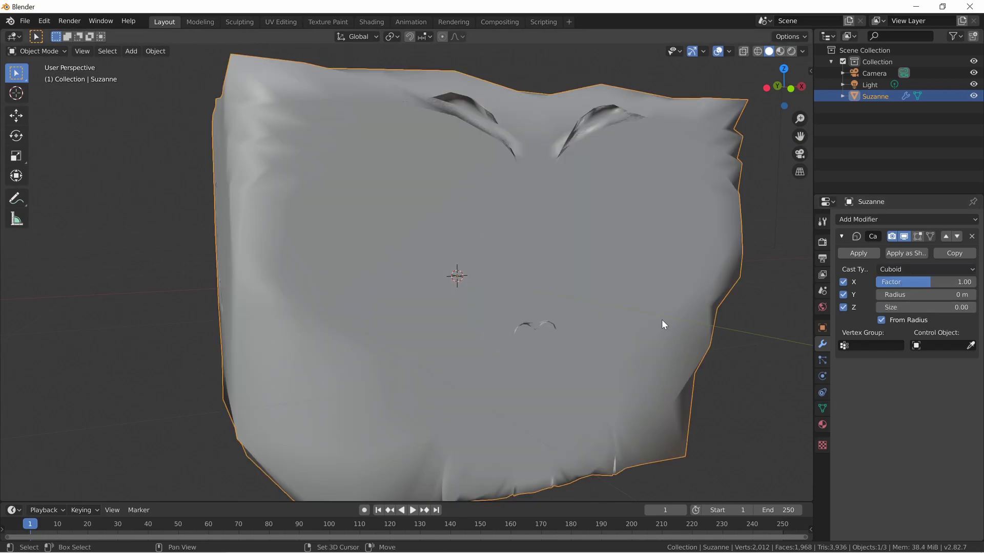
key("shift+grave")
key("d")
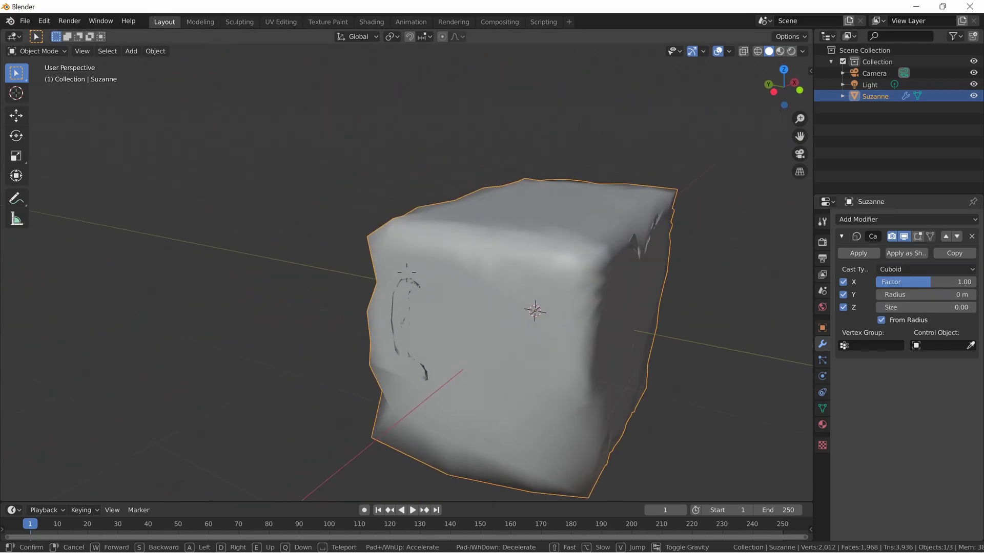
key("e")
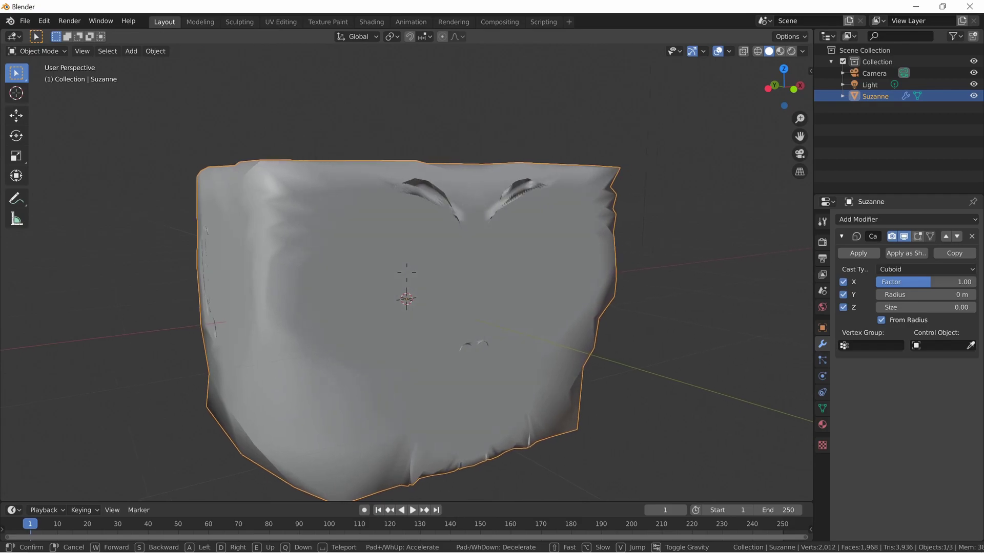
left_click(407, 273)
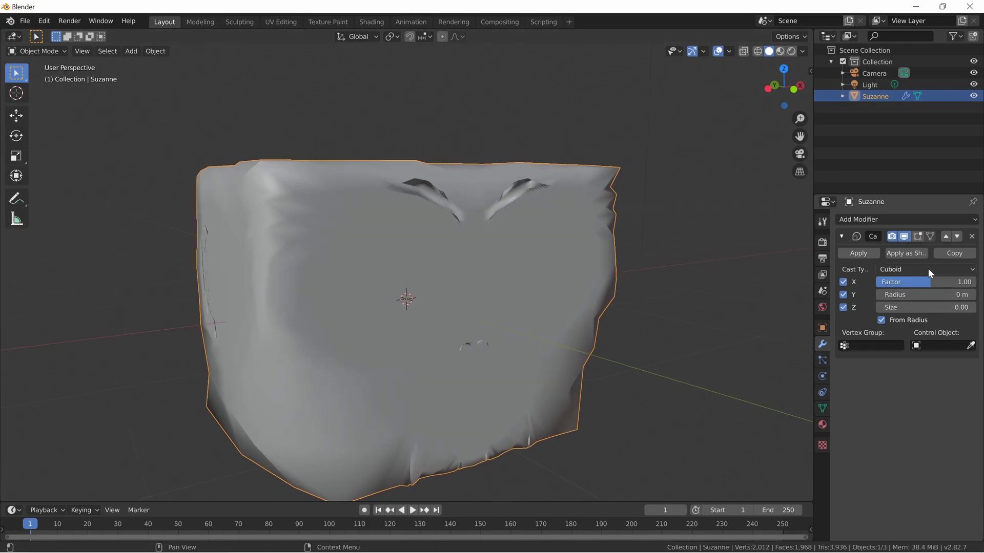
Step: Restrict the Cuboid cast to the Z axis by disabling its X and Y axes
left_click(946, 266)
left_click(942, 270)
left_click(843, 282)
left_click(845, 296)
left_click(844, 307)
left_click(843, 307)
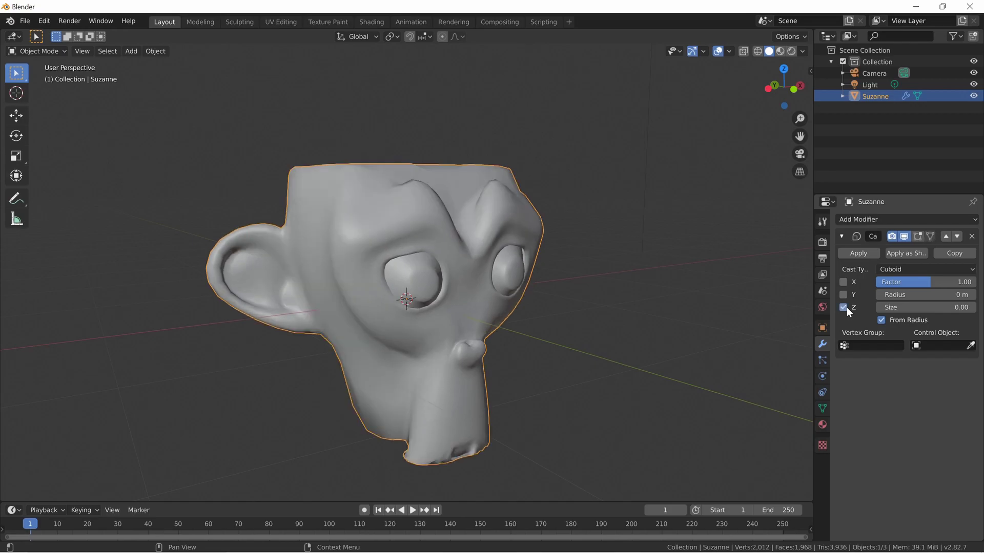
Step: Limit the cast to the X and Y axes with Z disabled, and set its type to Sphere
left_click(844, 307)
left_click(844, 296)
left_click(844, 282)
left_click(921, 271)
left_click(914, 279)
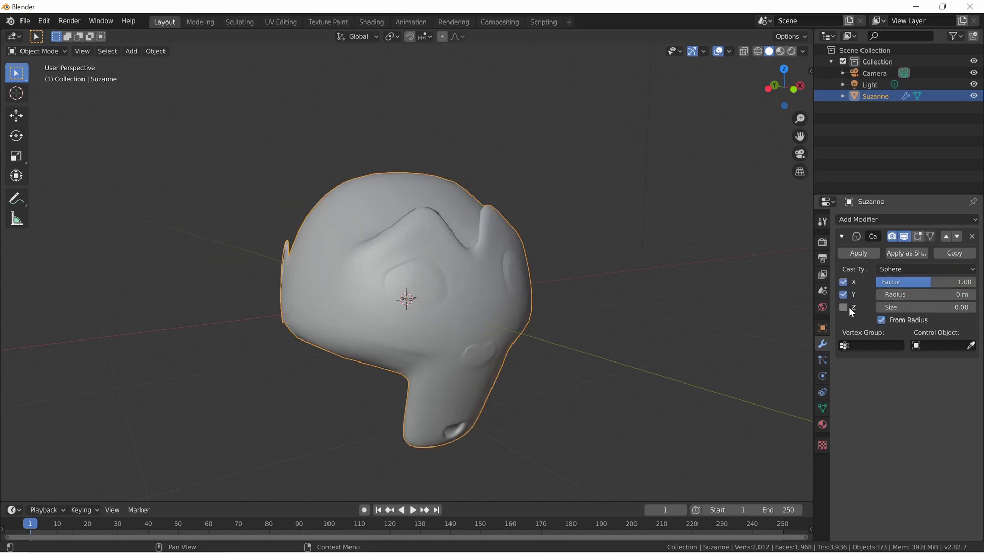
Step: Compare the Sphere cast on the X axis alone with the cast on the Y and Z axes only
key("shift+grave")
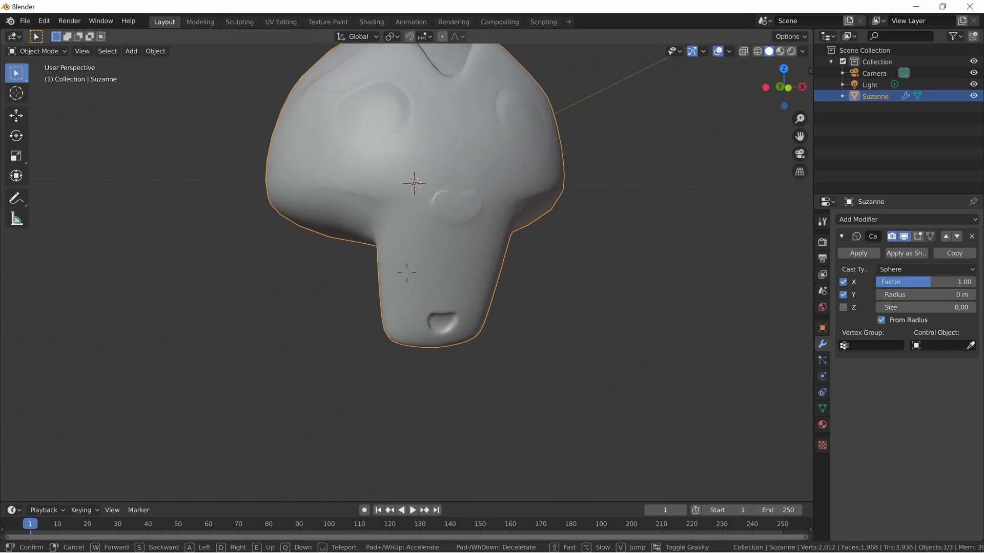
left_click(407, 273)
left_click(842, 295)
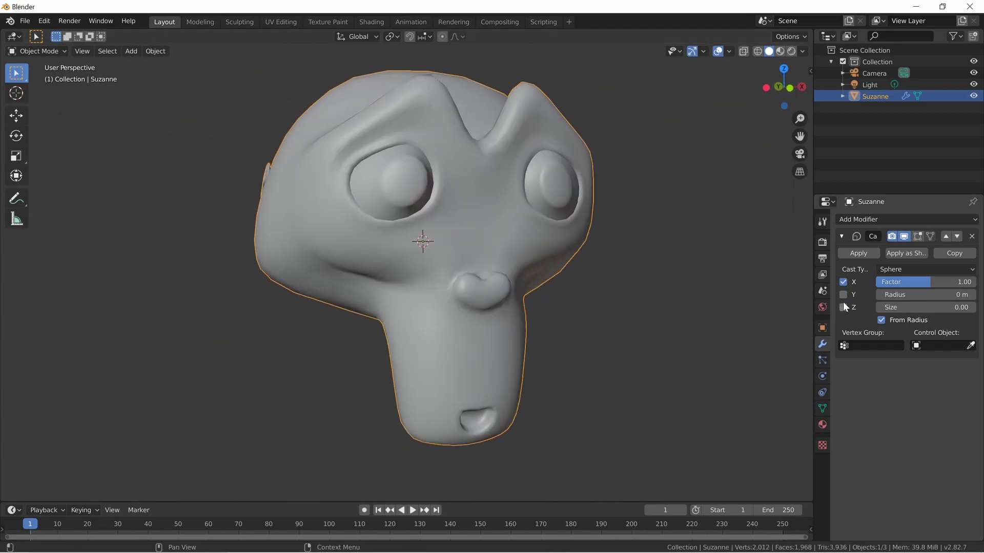
left_click(843, 306)
left_click(848, 283)
left_click(844, 293)
left_click(842, 306)
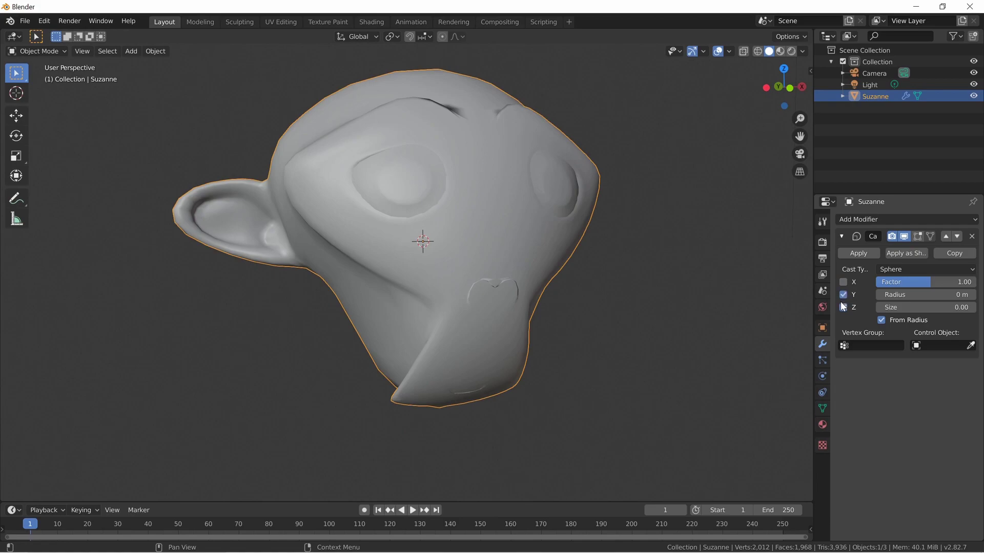
Step: Disable the remaining Y and Z cast axes and inspect the head with no axis active
left_click(842, 307)
left_click(845, 295)
key("shift+grave")
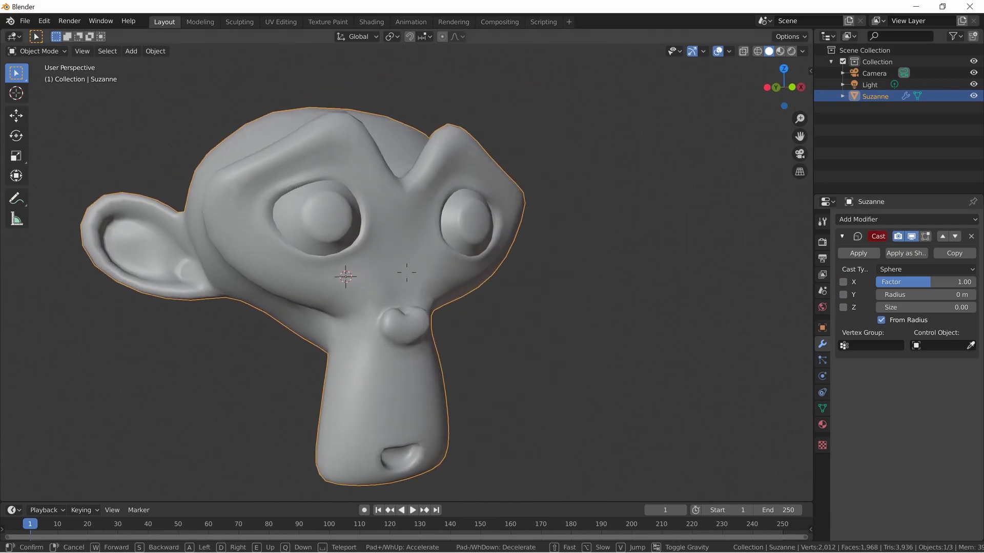
key("Return")
Step: Enable the X, Y and Z axes of the Sphere cast and set its factor to 0.2
left_click(842, 283)
left_click(842, 295)
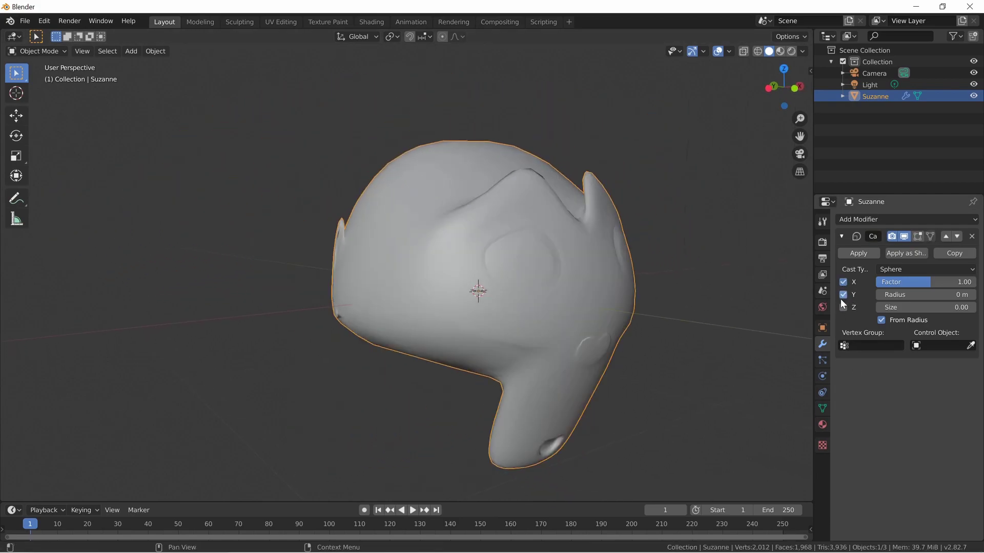
left_click(842, 307)
double_click(930, 282)
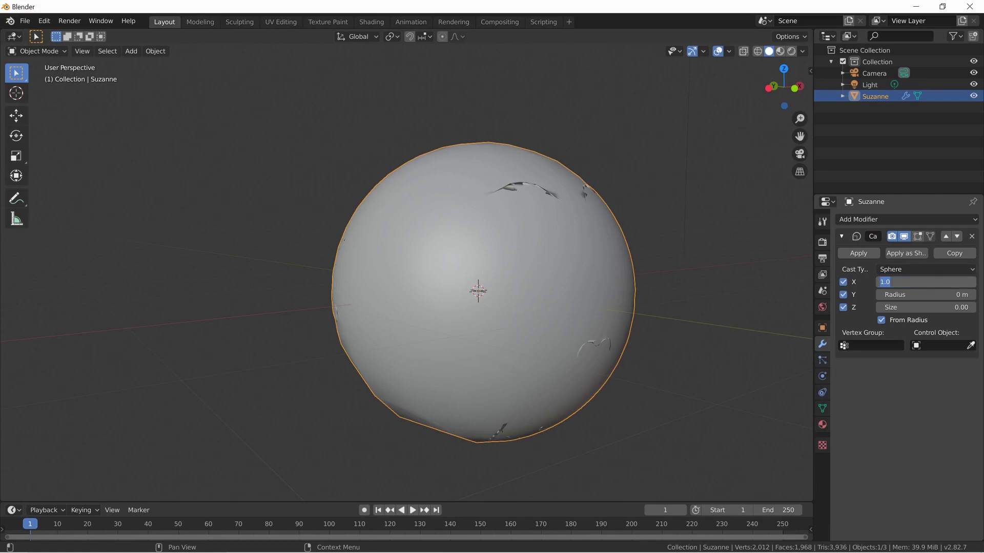
type("0.2")
key("Return")
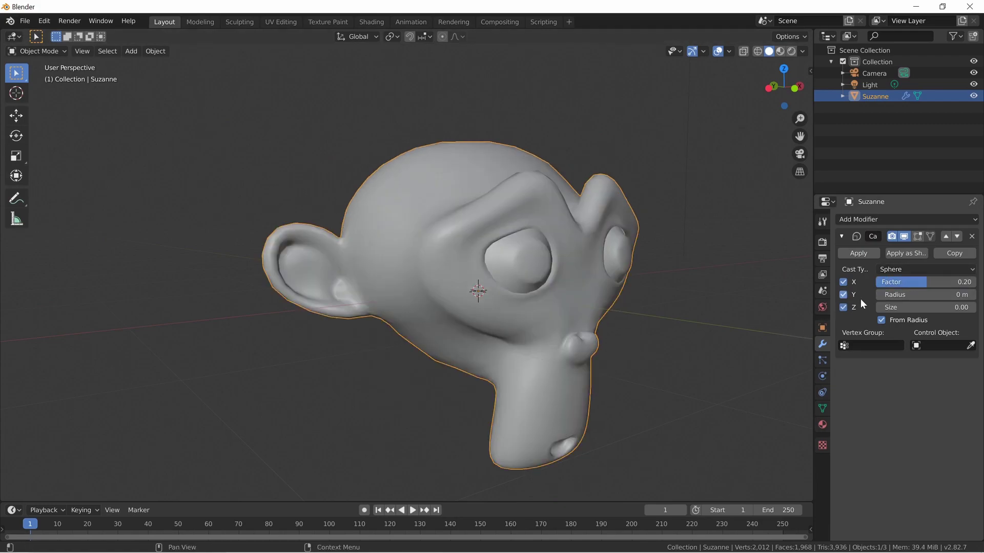
Step: Compare the Sphere cast at factor 0 with a factor of 0.3
middle_click_drag(758, 323, 691, 290, "shift")
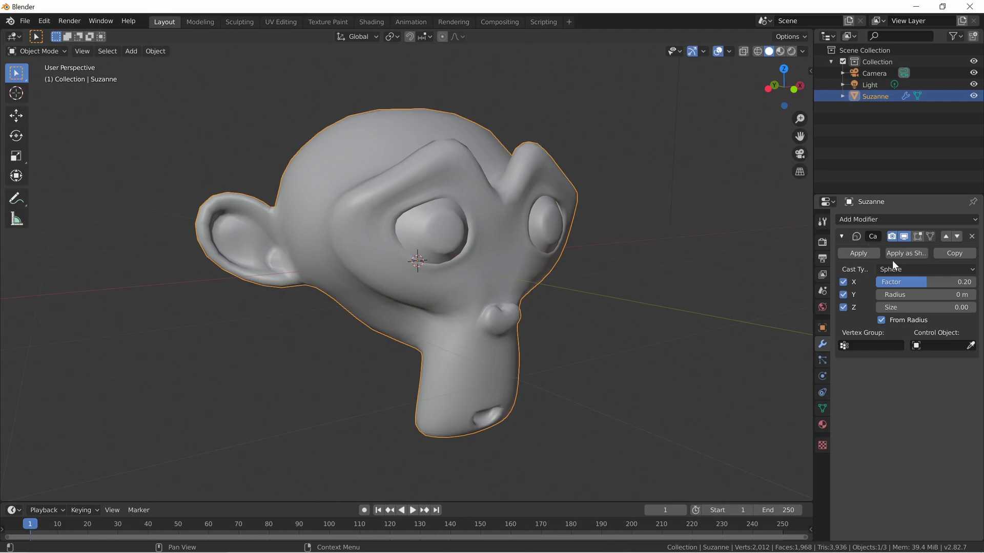
left_click(916, 280)
type("0")
key("Return")
left_click(917, 281)
type(".")
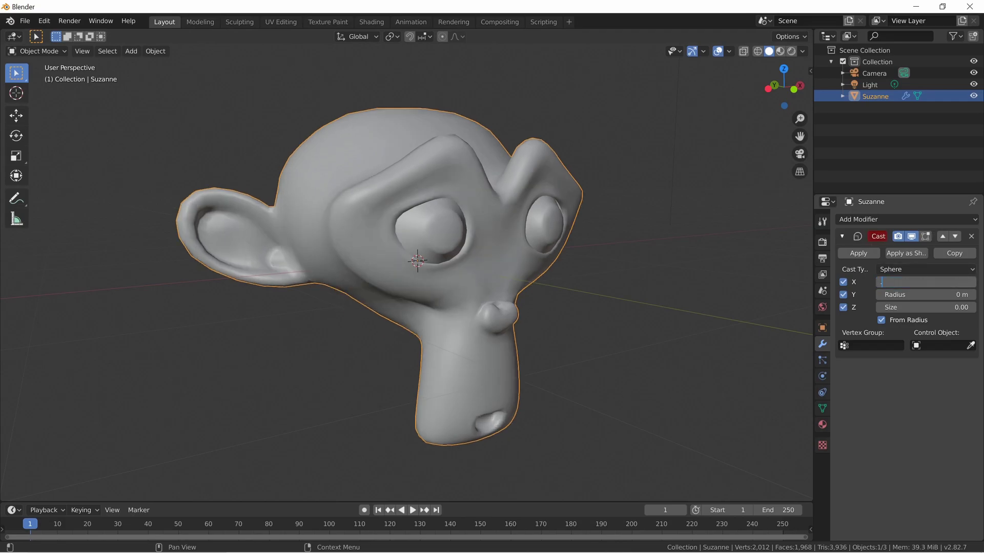
type("3")
key("Return")
Step: Set the cast radius to 1.6 m with a factor of 0.50, and change the type to Cylinder
left_click_drag(926, 295, 903, 294)
left_click(927, 267)
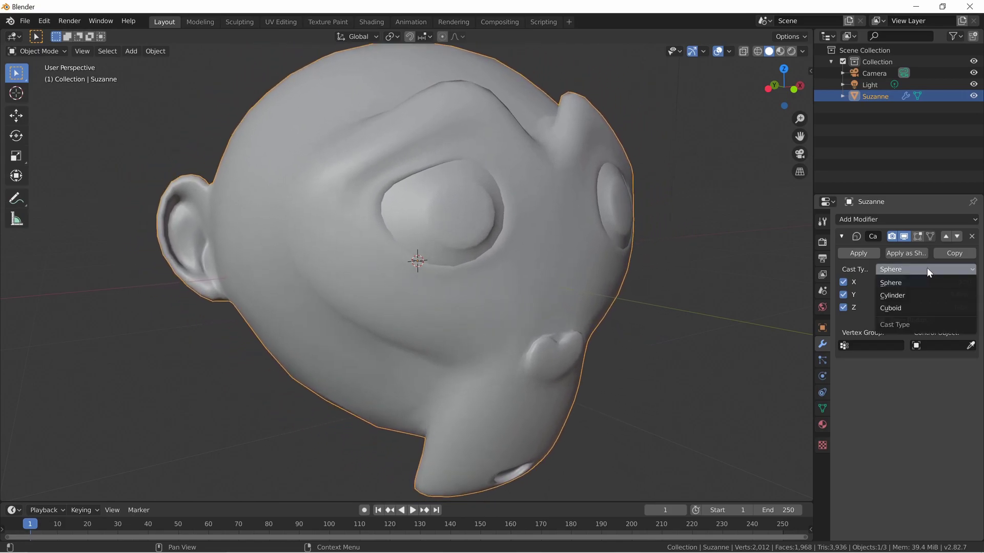
left_click(926, 295)
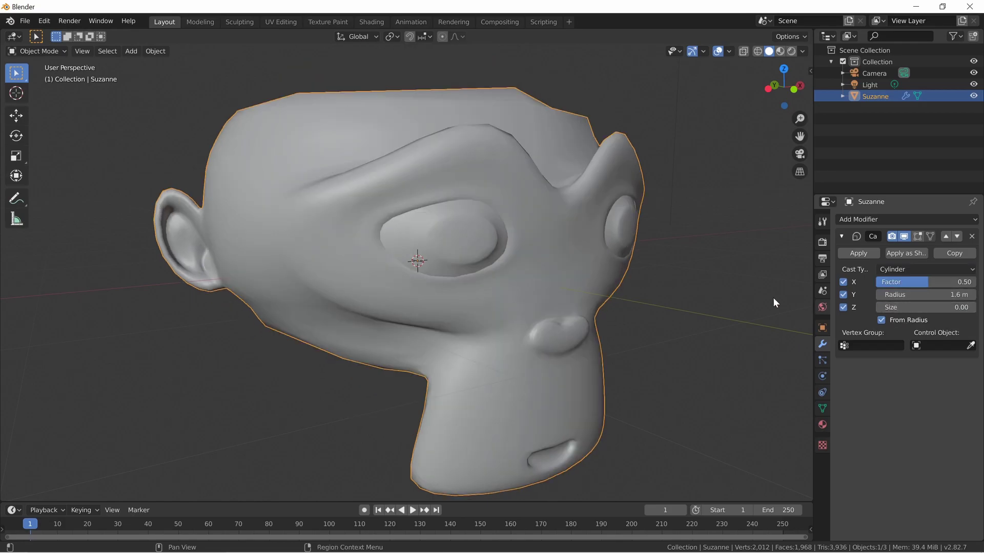
Step: Inspect the Cylinder-cast head from the front and from both sides
key("shift+grave")
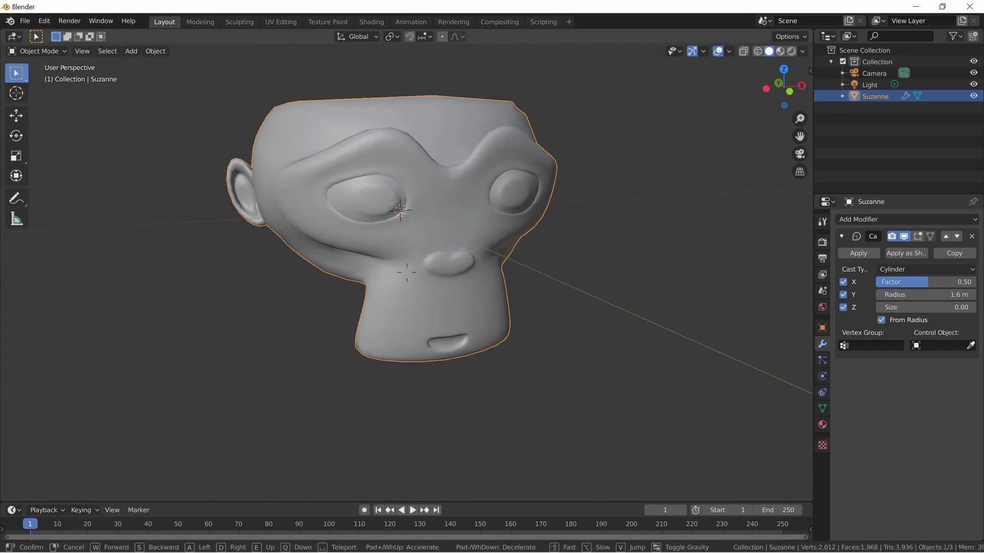
key("s")
key("a")
key("w")
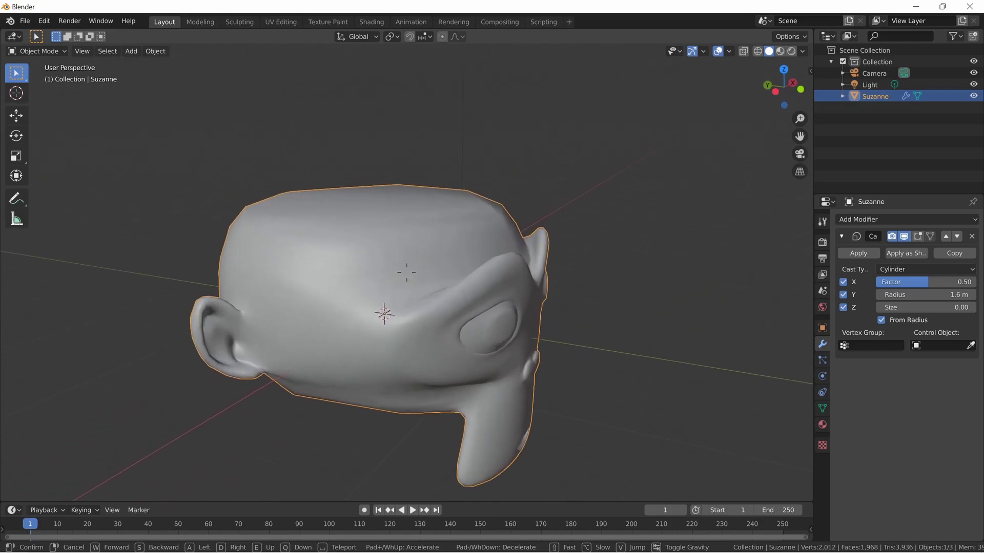
key("d")
key("s")
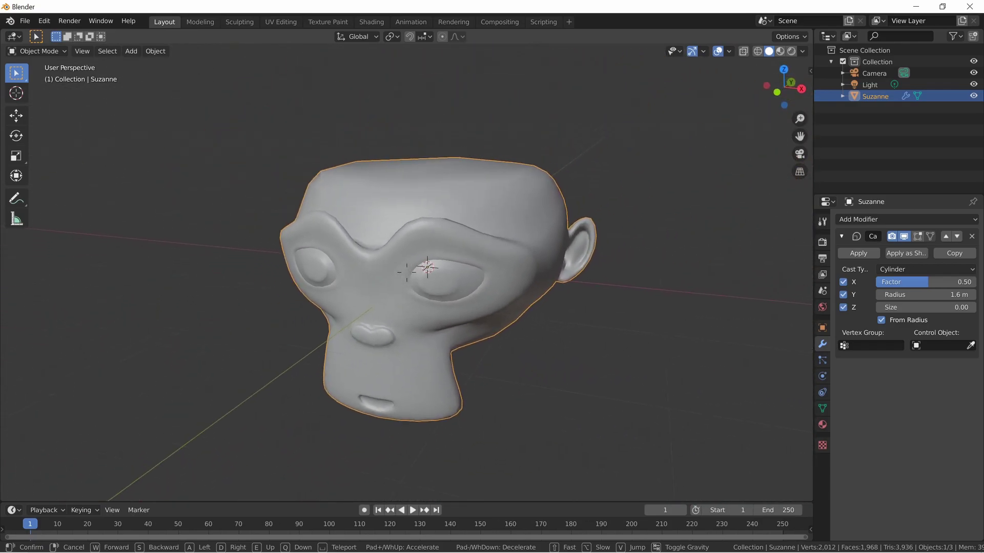
left_click(406, 272)
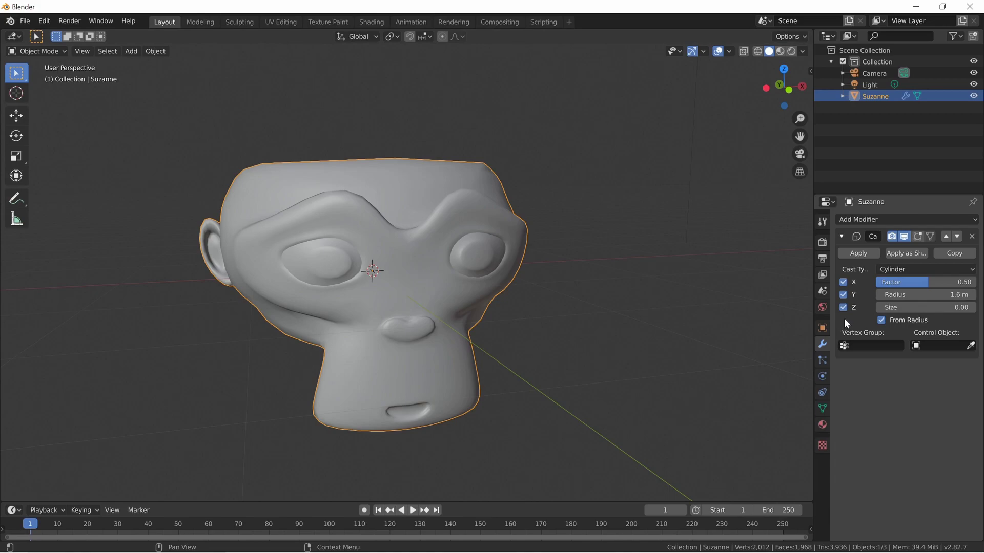
Step: Restrict the Cylinder cast to the Z axis by disabling its Y and X axes
left_click(843, 295)
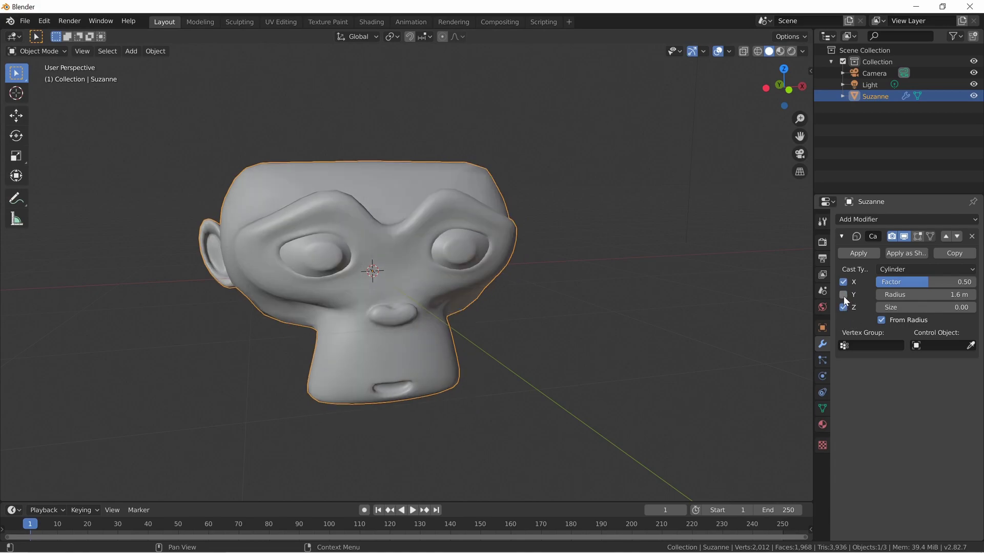
left_click(843, 282)
mouse_move(809, 302)
middle_mouse_down()
mouse_move(707, 305)
mouse_move(812, 302)
middle_mouse_up()
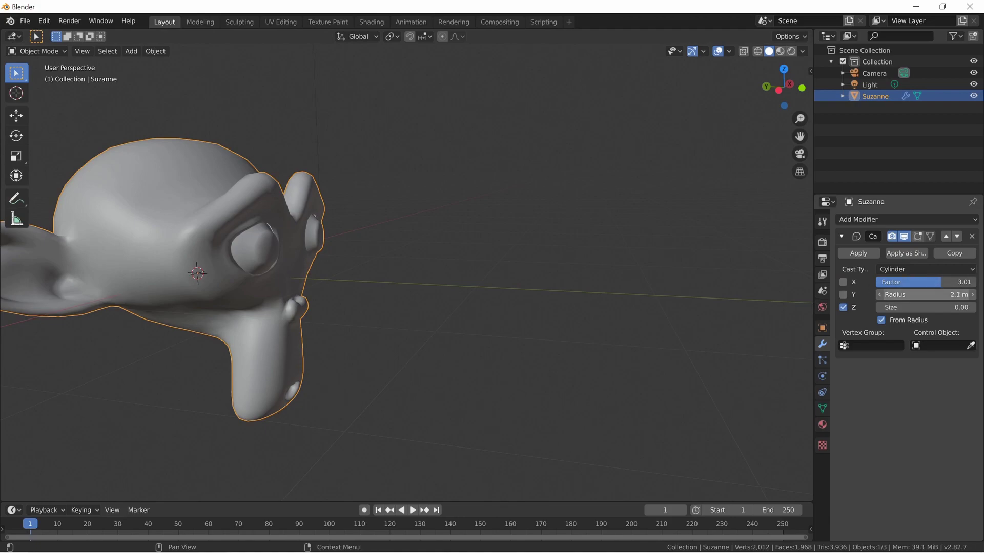
Step: Switch the Z-only cast to the Sphere type with radius 2 m and factor 0.65, and inspect the stretched head
left_click(924, 268)
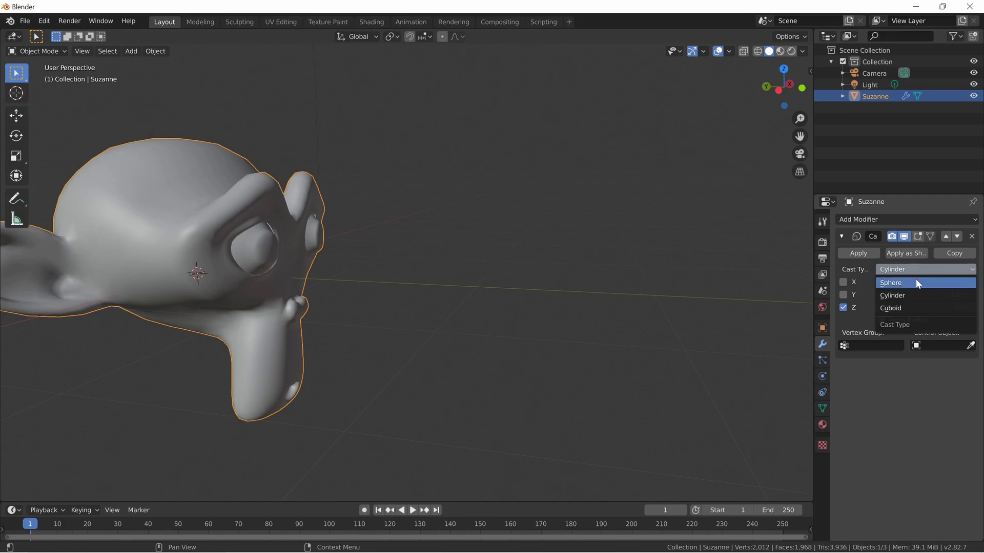
left_click(917, 280)
mouse_move(937, 294)
left_mouse_down()
mouse_move(921, 282)
mouse_move(943, 282)
left_mouse_up()
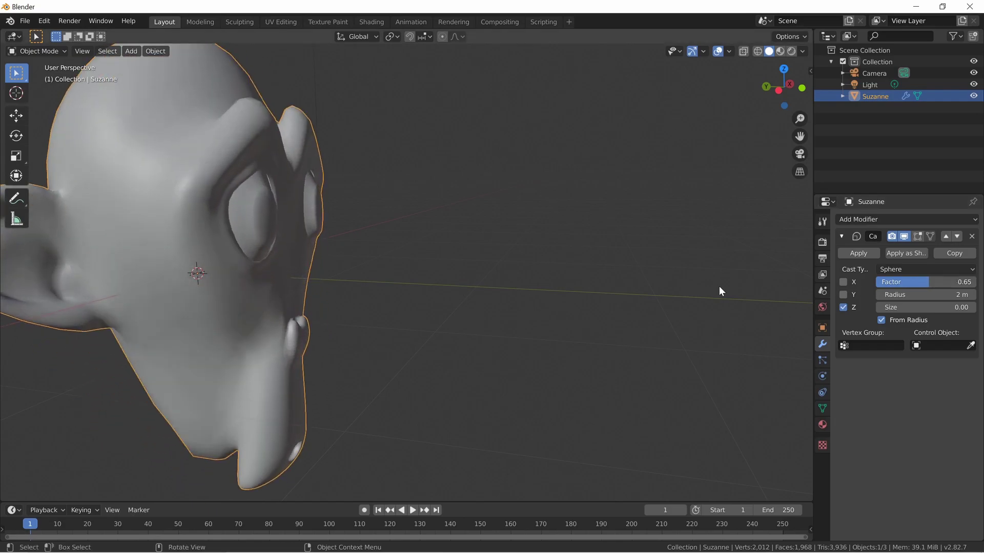
key("shift+grave")
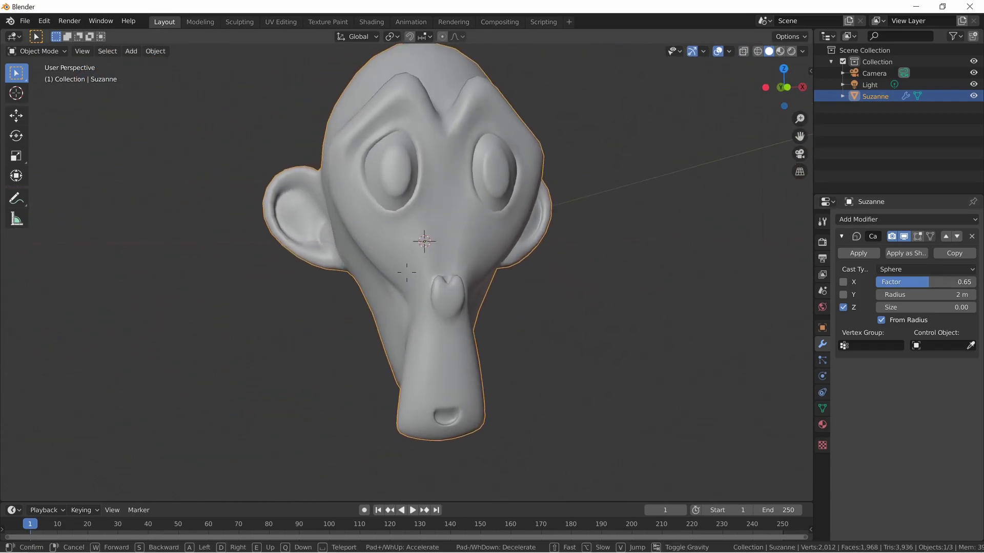
key("a")
key("w")
key("d")
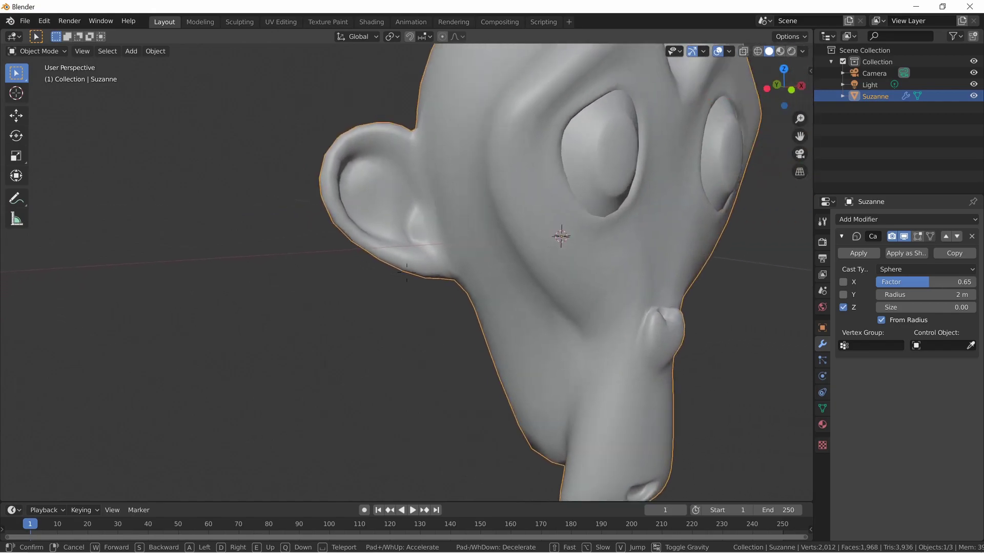
right_click(406, 273)
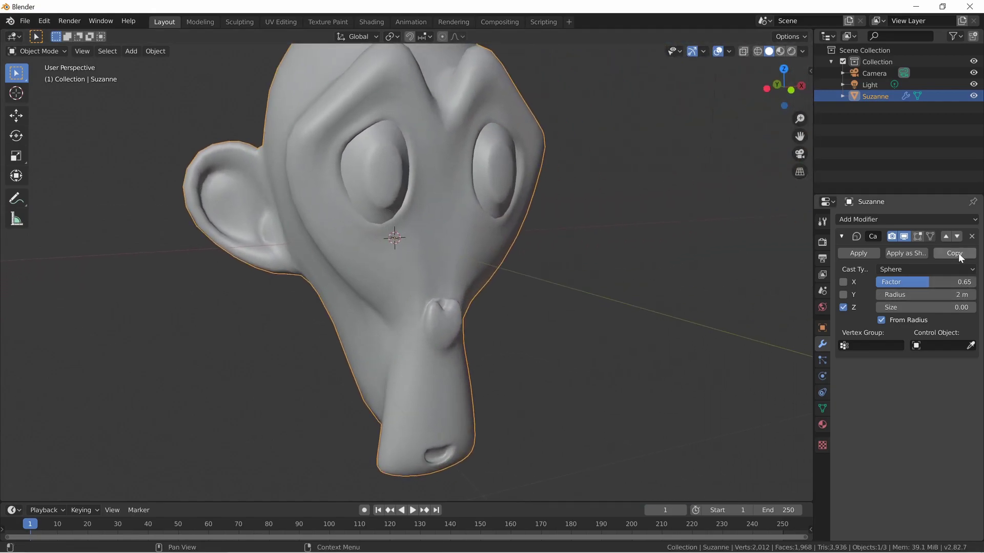
Step: Remove the Cast modifier from the monkey head and add a fresh one with default settings
left_click(972, 237)
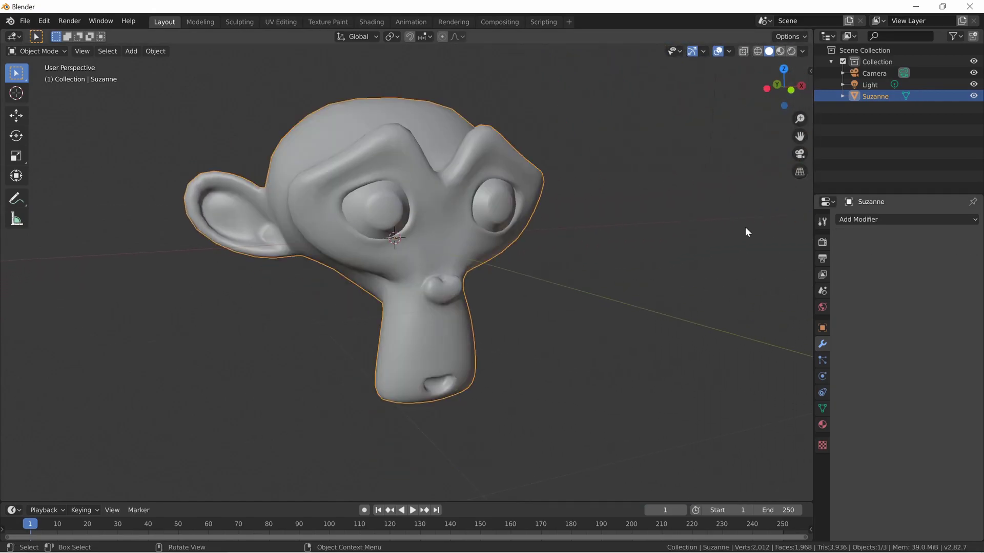
left_click(899, 219)
left_click(857, 257)
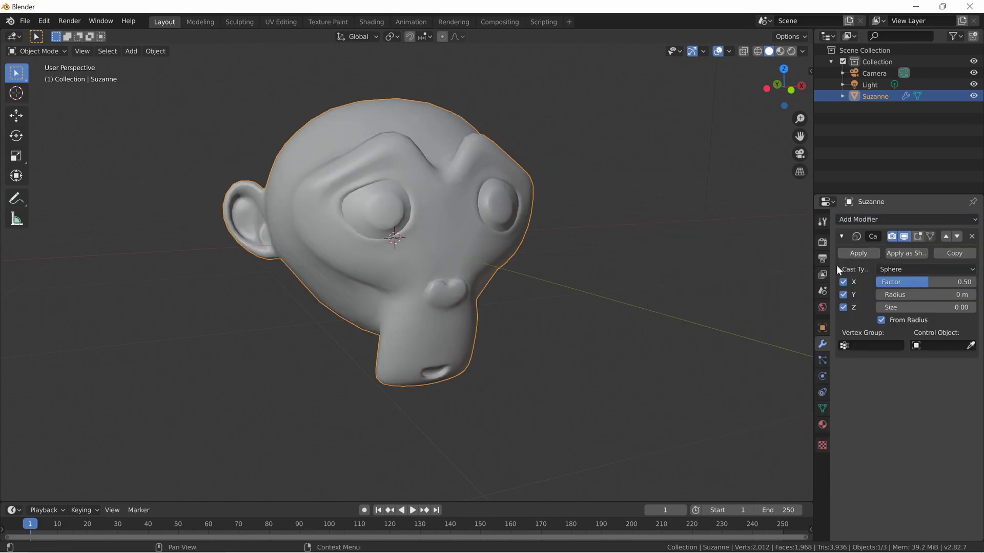
Step: Set the new modifier's cast type to Cuboid and restrict it to the X axis
left_click(938, 269)
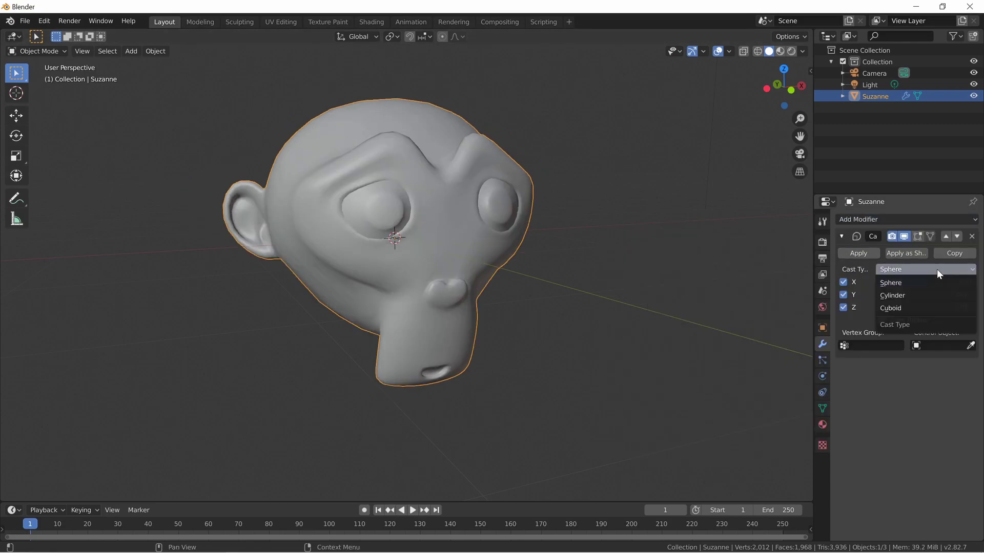
left_click(929, 309)
middle_click_drag(464, 281, 407, 272)
left_click(842, 298)
left_click(842, 298)
left_click(844, 284)
left_click(844, 285)
left_click(844, 294)
left_click(847, 304)
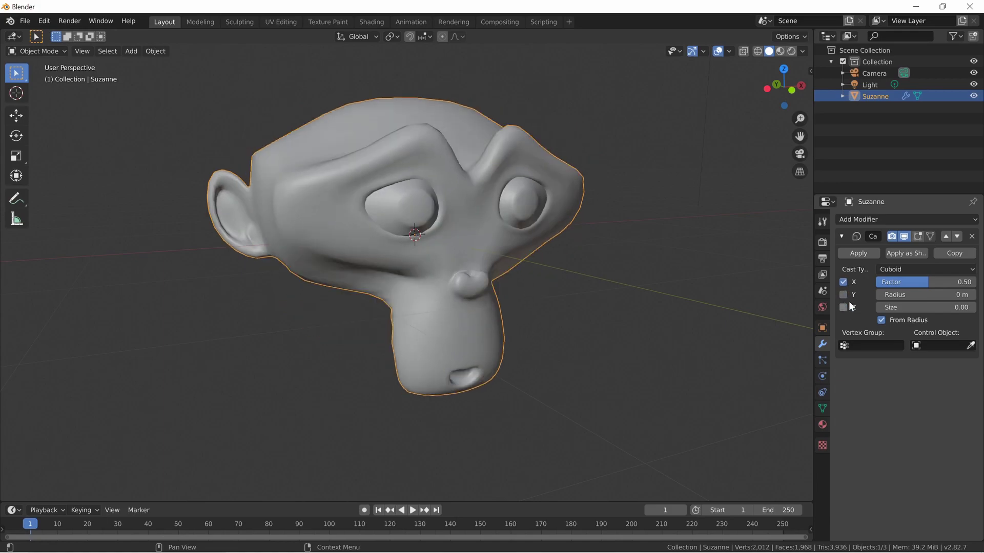
Step: Restrict the Cuboid cast to the Y axis, raise its factor to 0.88 and inspect the flattened face
left_click(842, 283)
left_click(843, 294)
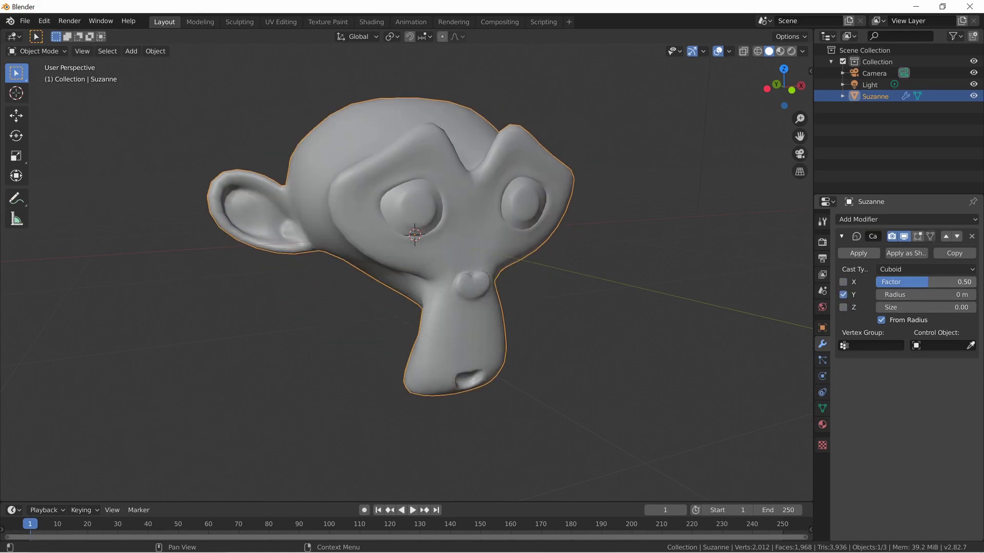
left_click_drag(928, 281, 930, 282)
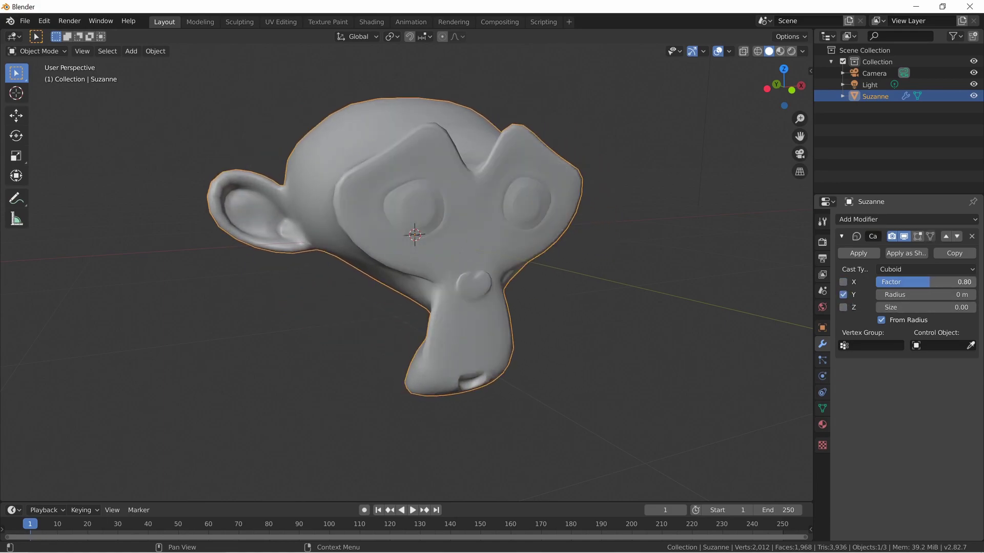
key("shift+grave")
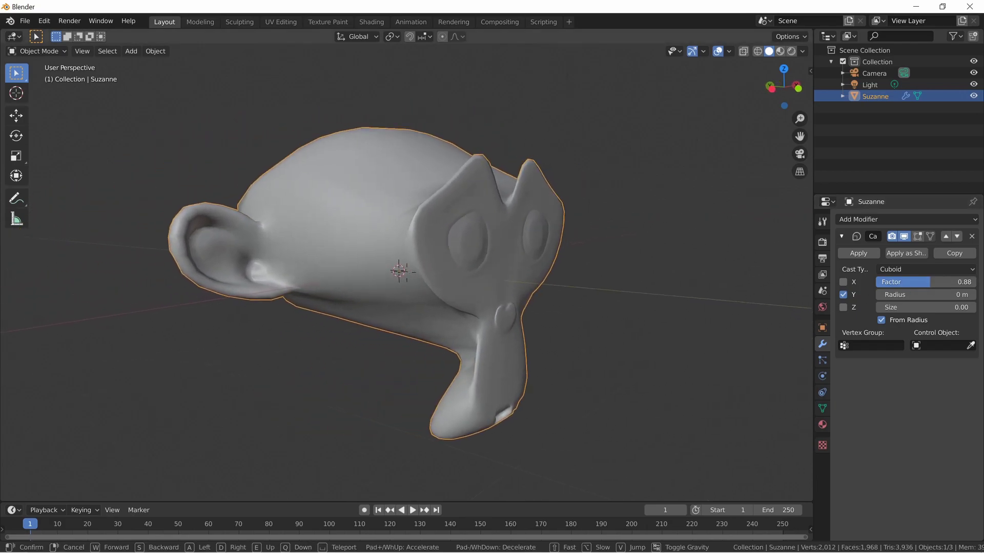
key("w")
key("s")
key("d")
right_click(407, 272)
Step: Apply the Cuboid cast to the X and Z axes only, with factor 1.34, and inspect the mesh from around it
left_click(842, 282)
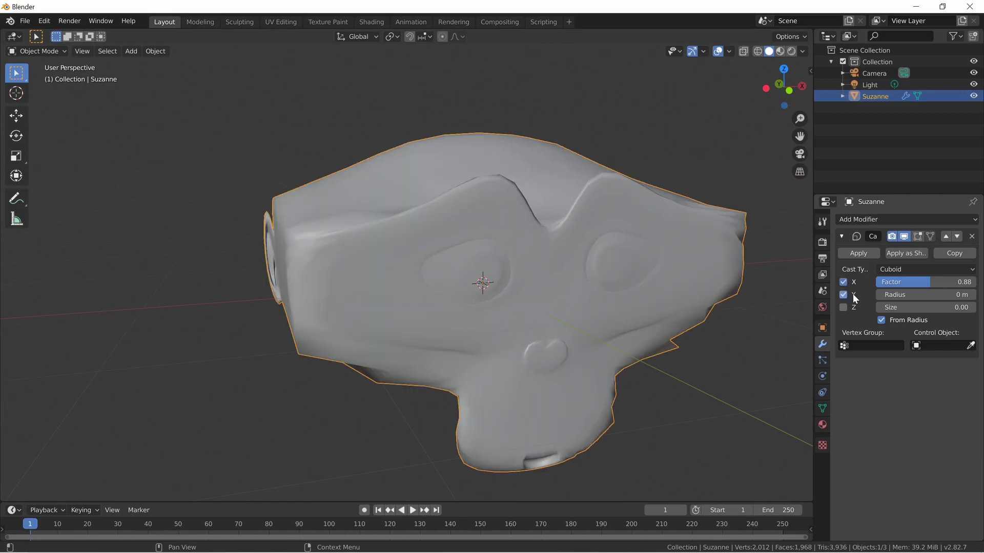
left_click(844, 296)
left_click(842, 308)
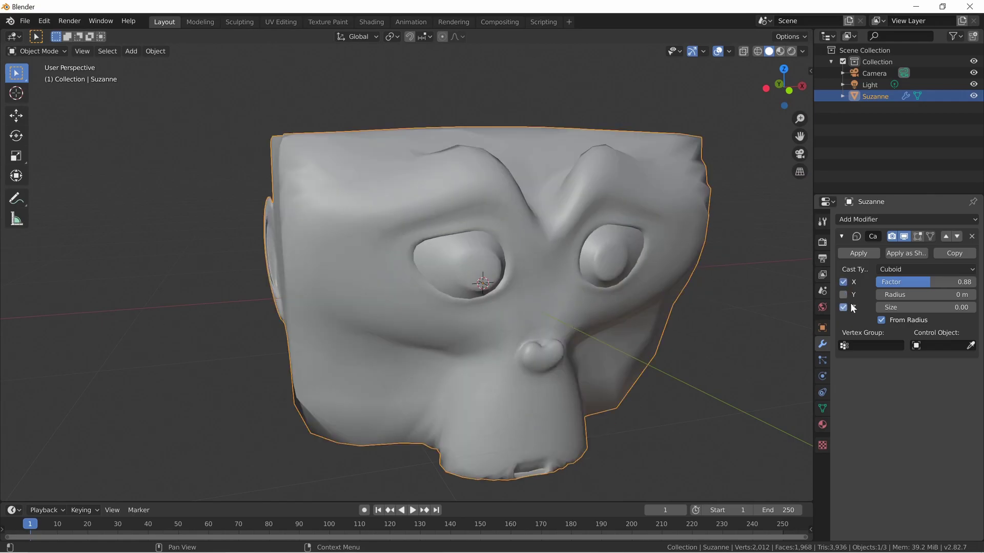
left_click_drag(922, 282, 948, 282)
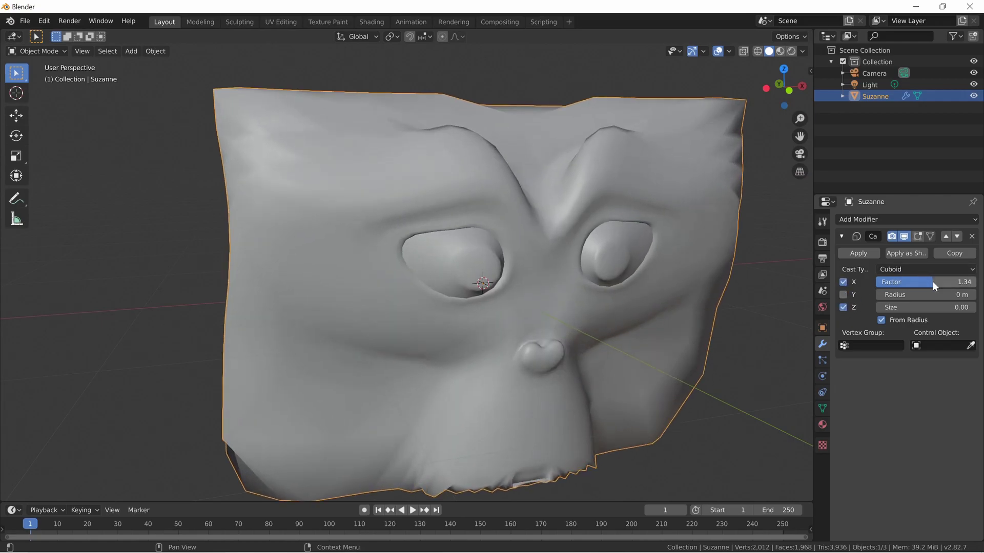
key("shift+grave")
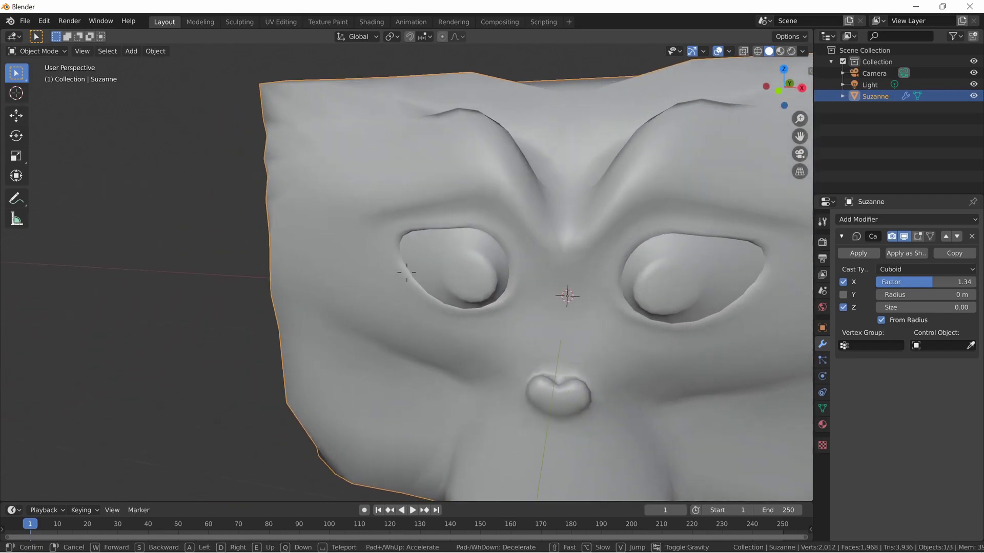
key("s")
key("d")
left_click(406, 272)
Step: Enable the Y axis alongside X and Z on the Cuboid cast and set its factor to 0.58
left_click_drag(927, 288, 842, 282)
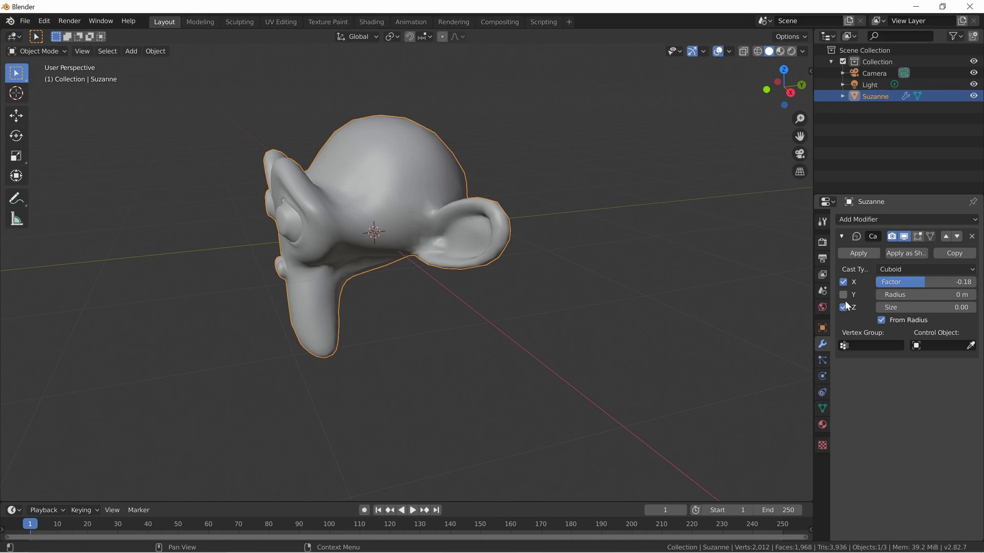
left_click(850, 295)
left_click_drag(905, 278, 926, 286)
key("shift+grave")
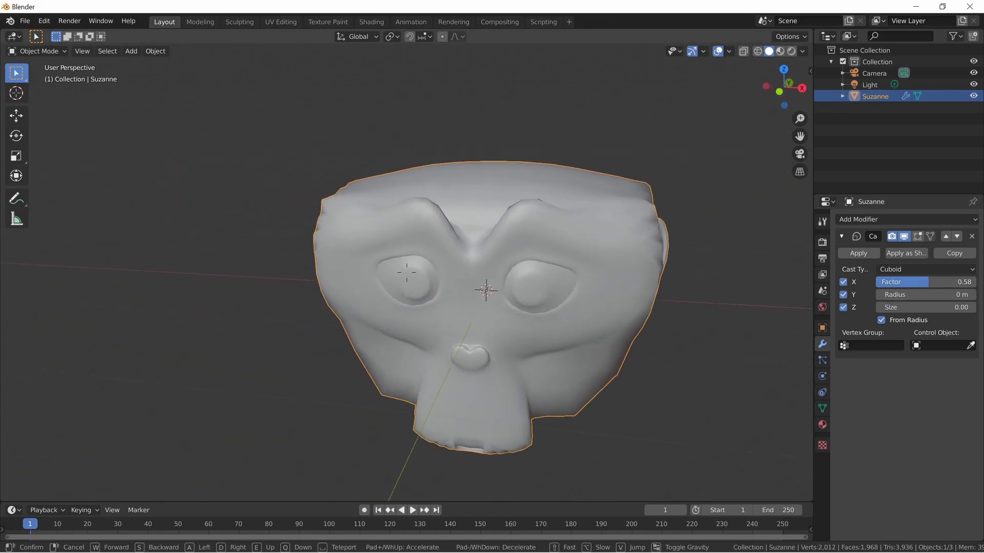
Step: Set the Cuboid cast's radius to 1.2 m on the monkey head
key("a")
key("w")
left_click(406, 272)
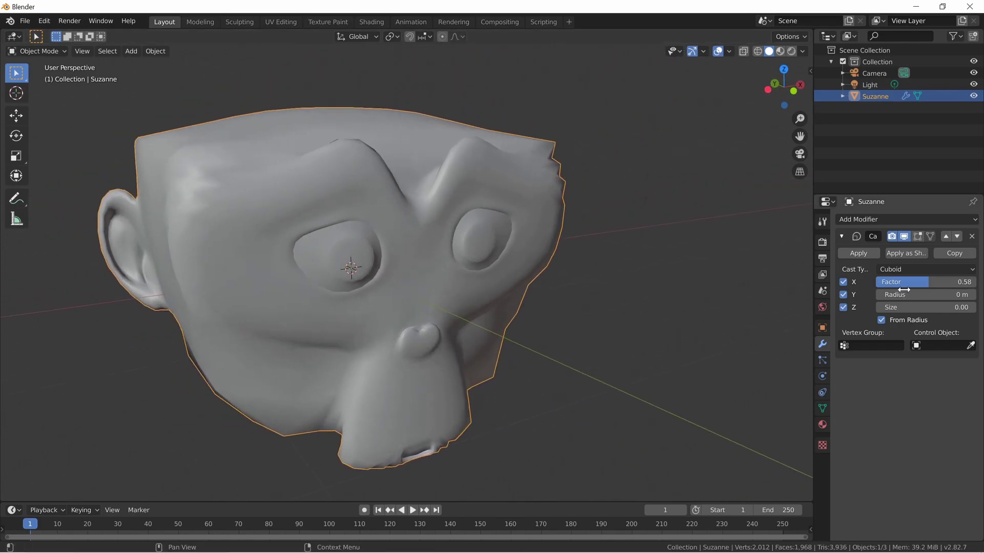
left_click_drag(917, 294, 938, 294)
Step: Examine the boxy monkey head from the front and the side
key("shift+grave")
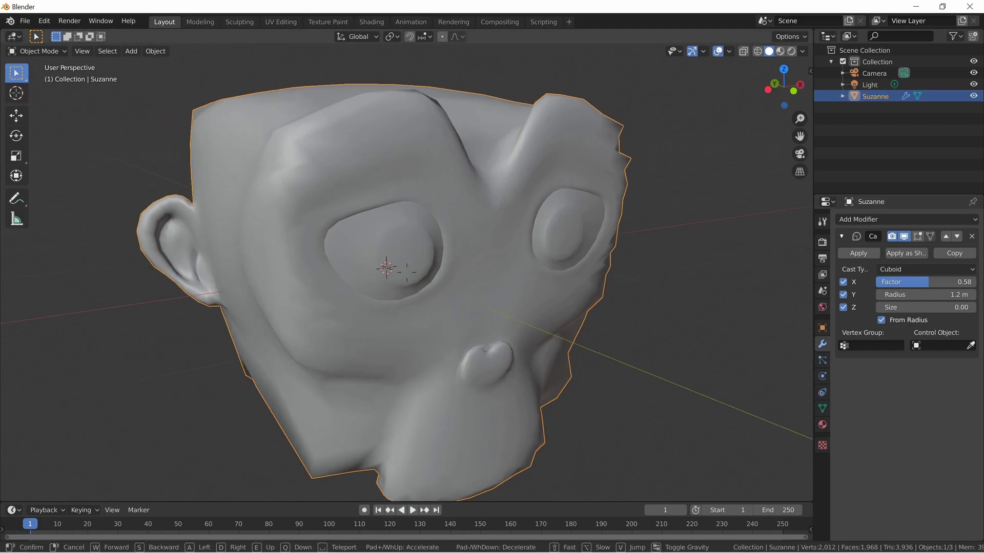
key("d")
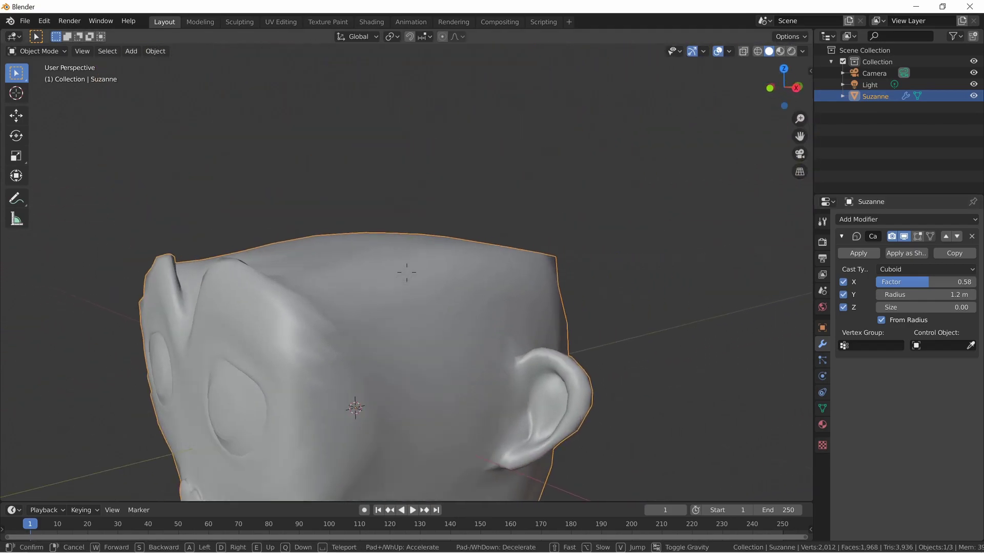
key("a")
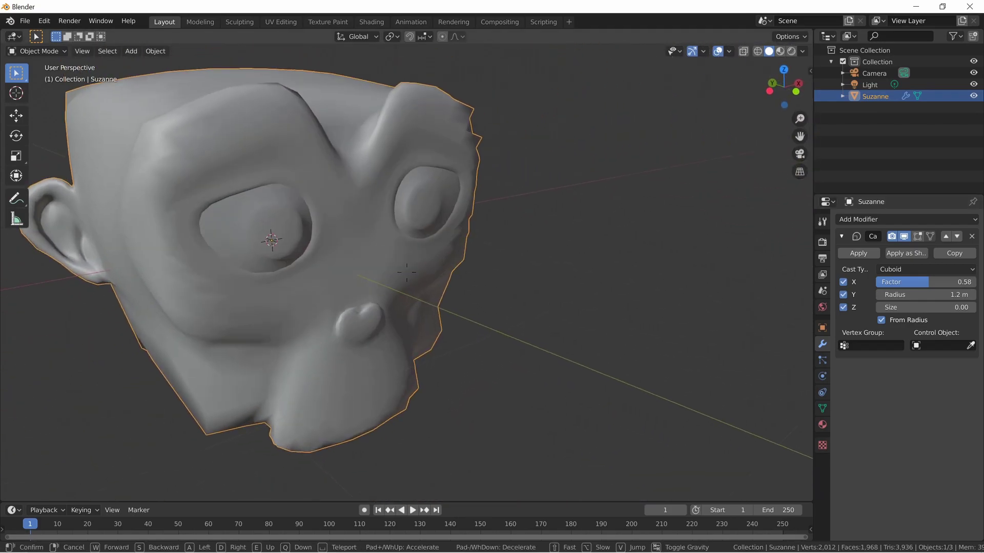
key("s")
key("w")
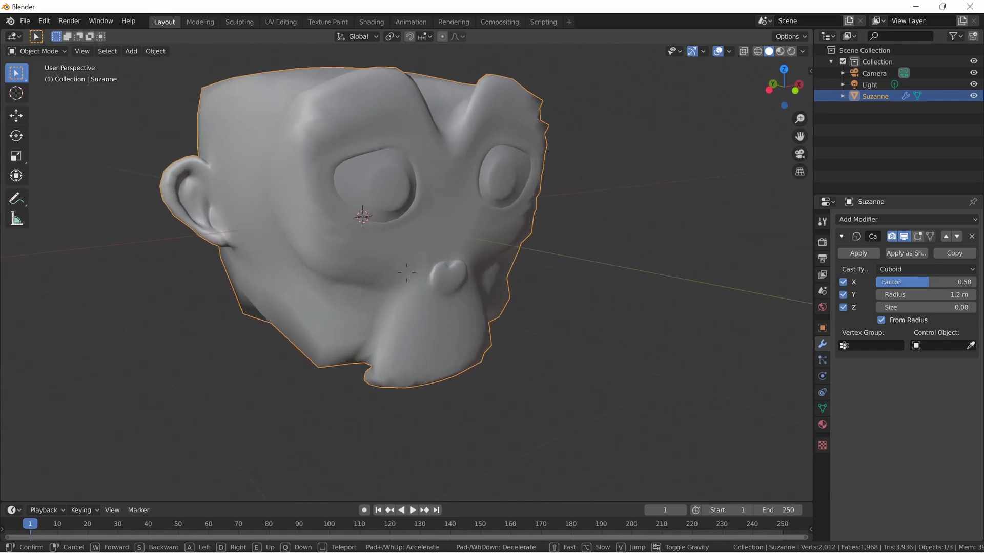
key("a")
mouse_move(406, 272)
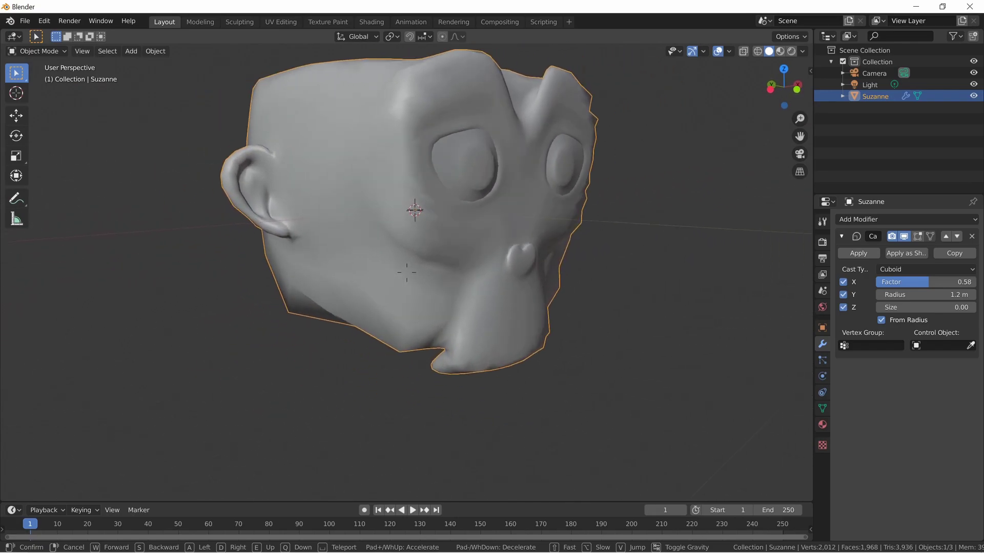
key("a")
key("d")
left_click(407, 273)
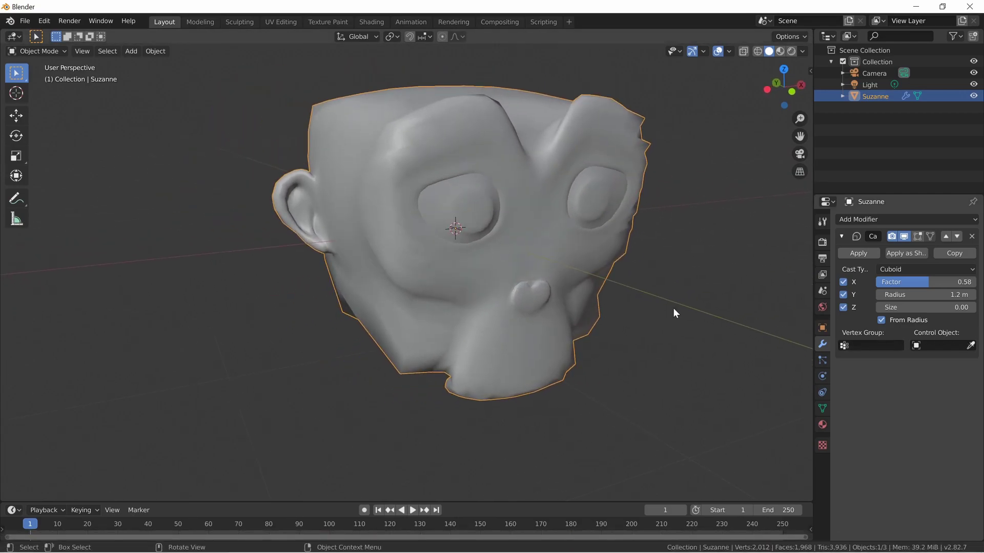
key("a")
key("s")
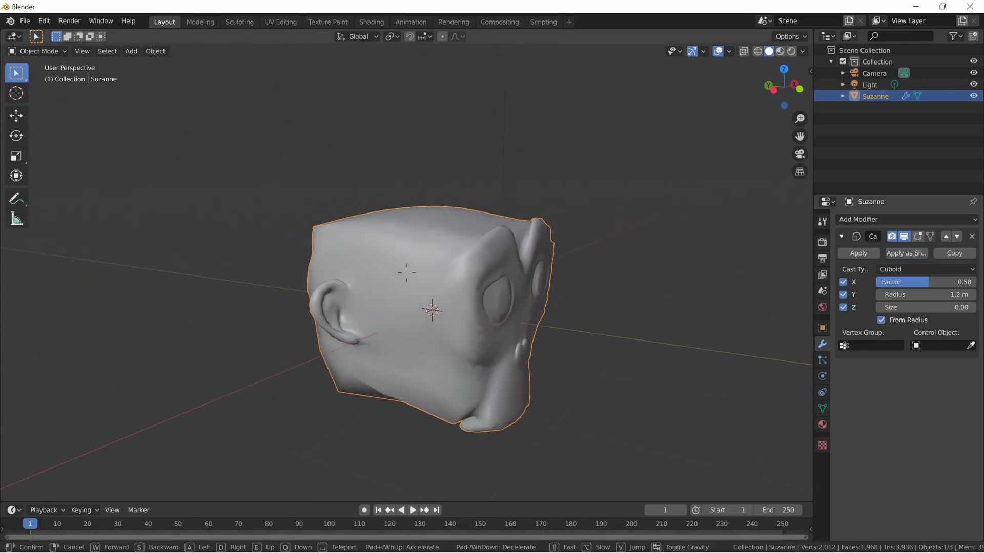
left_click(406, 272)
key("shift+a")
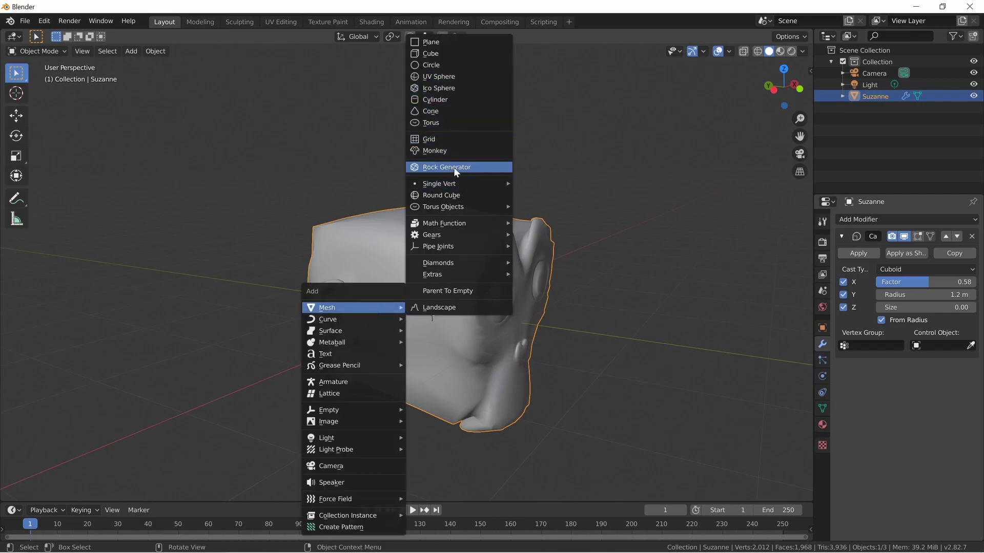
left_click(469, 150)
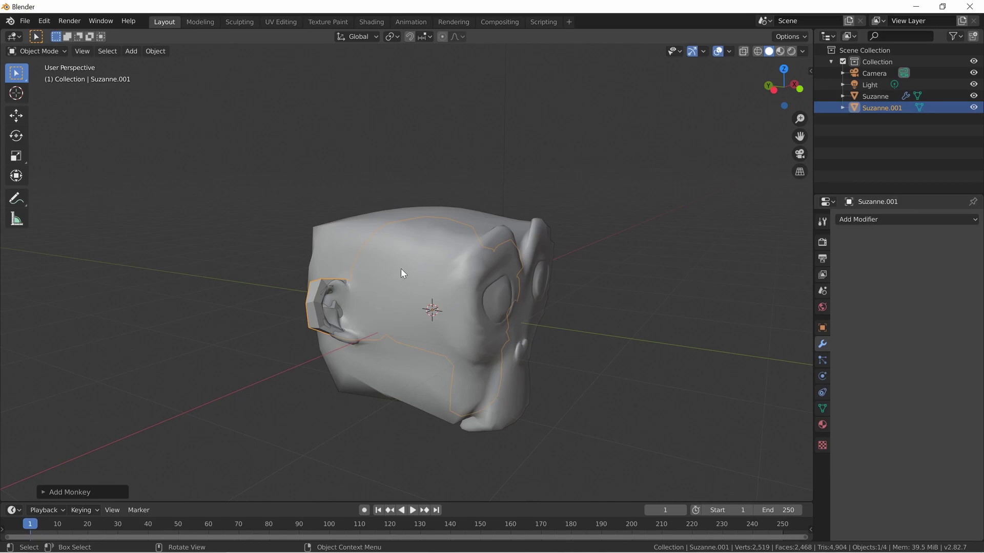
key("ctrl+z")
Step: Add a cube mesh and move it along the Y axis so it stands clear behind the monkey head
key("shift+a")
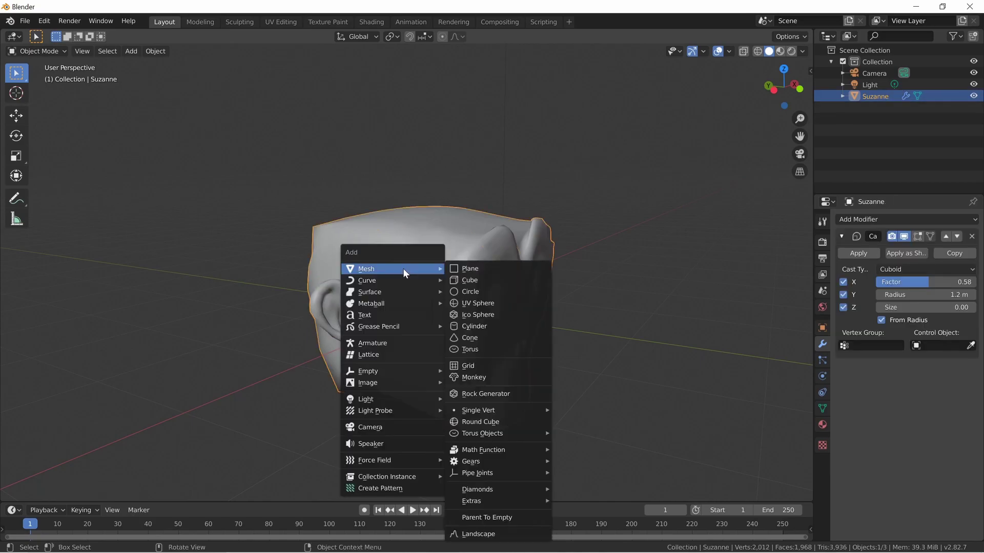
left_click(520, 277)
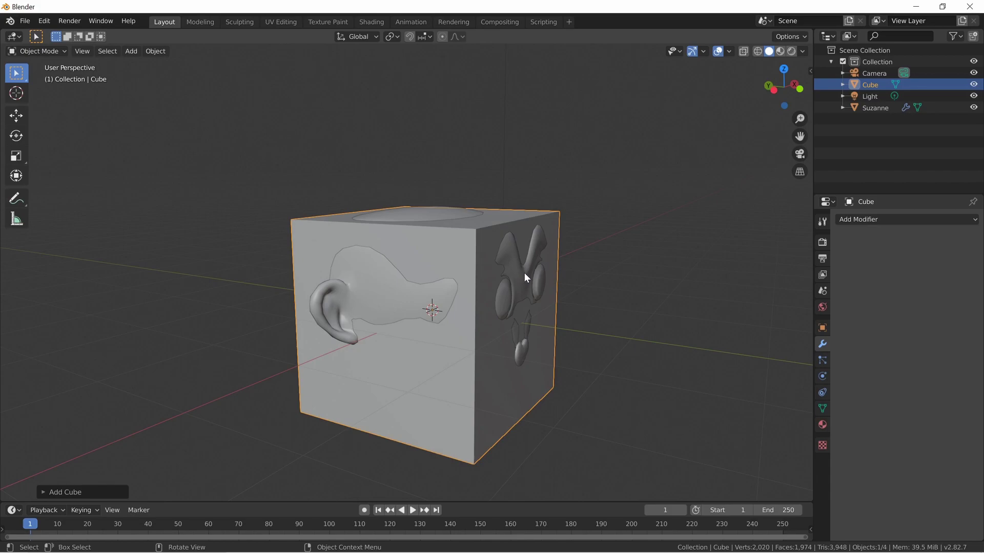
key("g")
key("y")
left_click(85, 269)
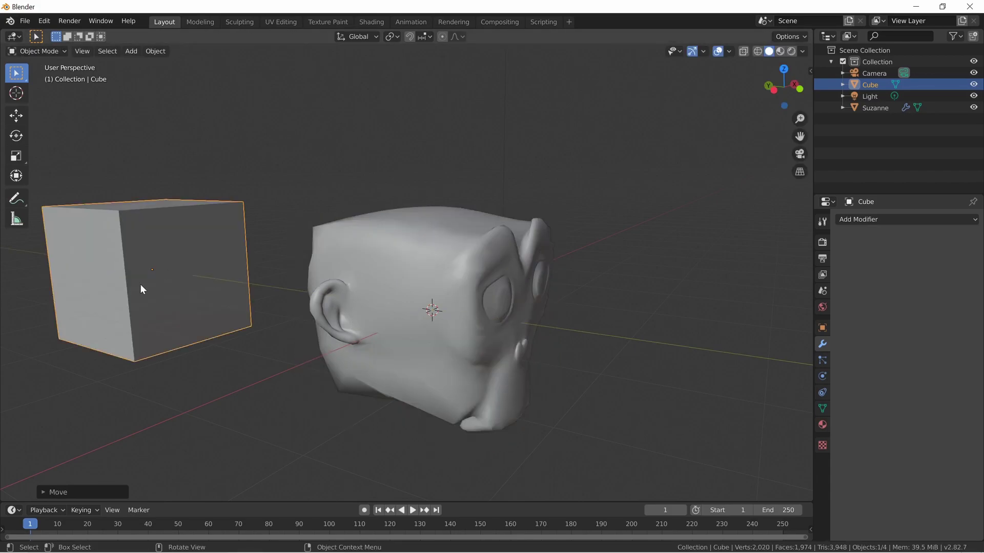
Step: Remove the Cast modifier from the monkey head and add a fresh Cast modifier to it
left_click(472, 320)
left_click(552, 292)
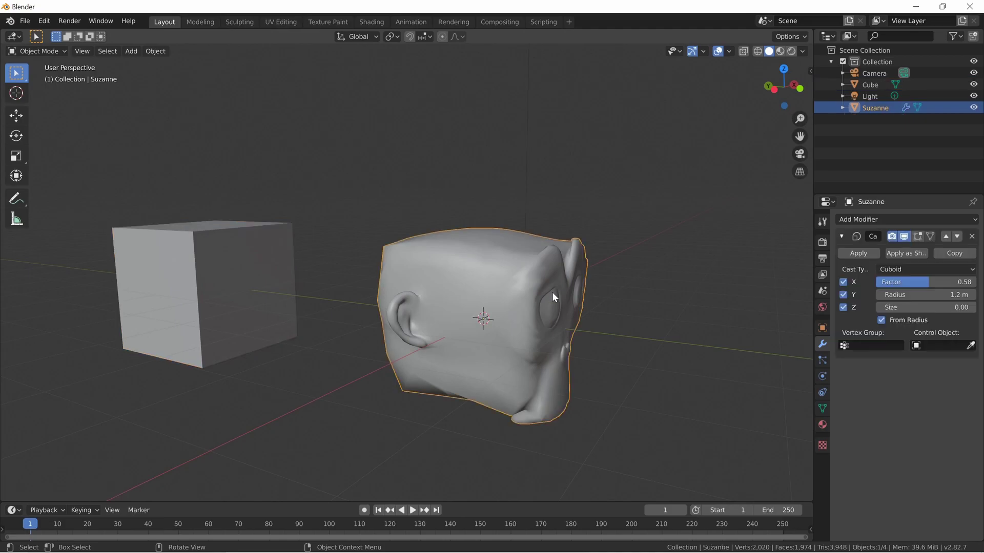
left_click(972, 237)
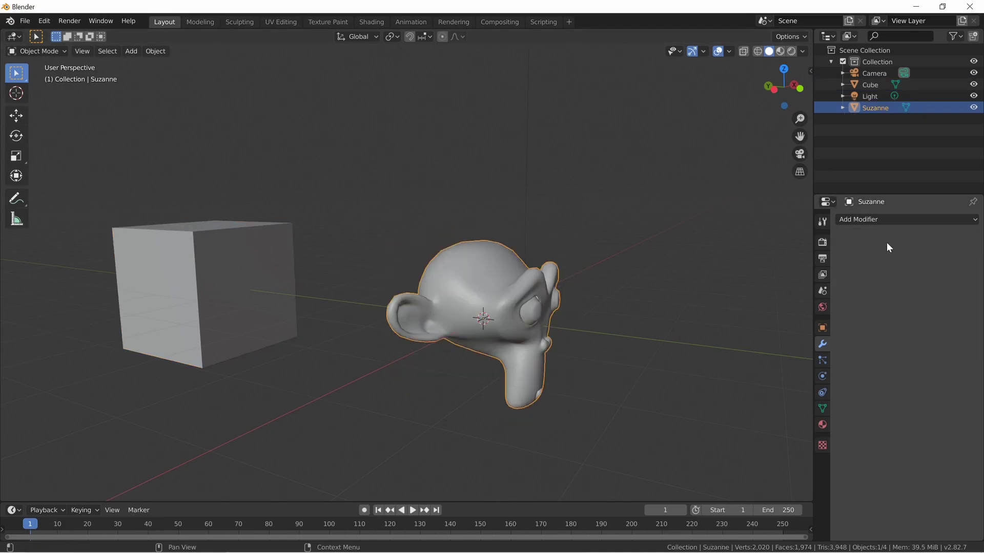
left_click(899, 218)
left_click(866, 262)
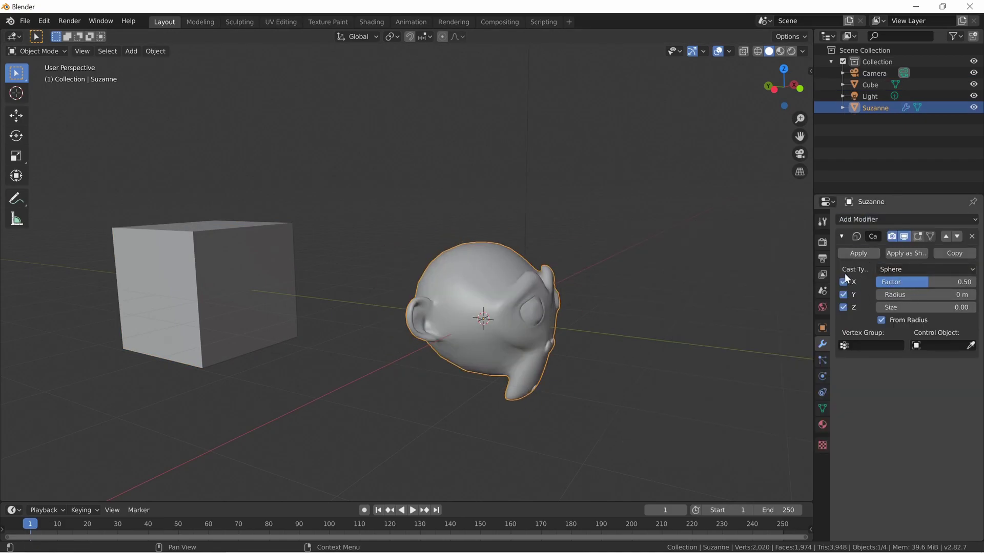
Step: Set the new modifier's factor to 0 and choose the Cube as its control object
type("0")
key("Return")
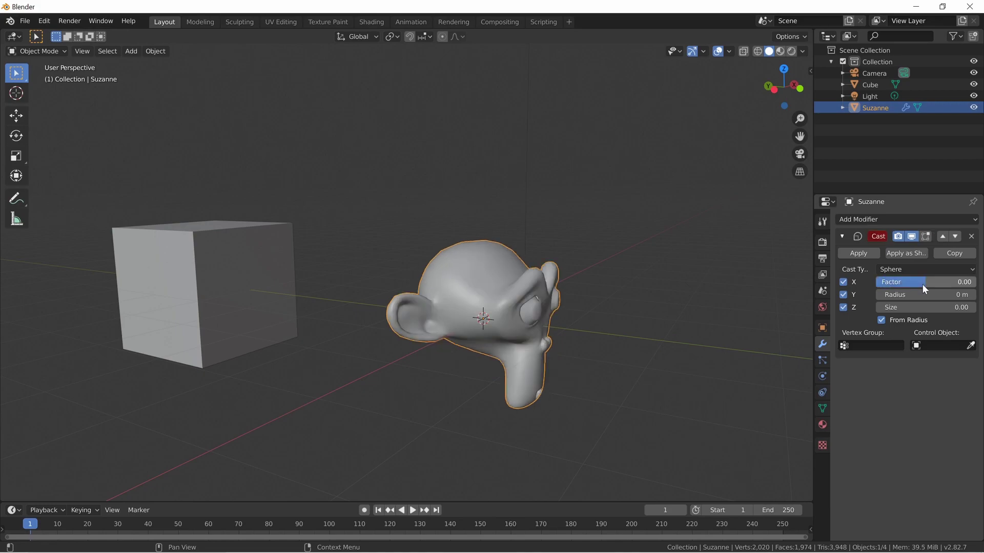
left_click(950, 345)
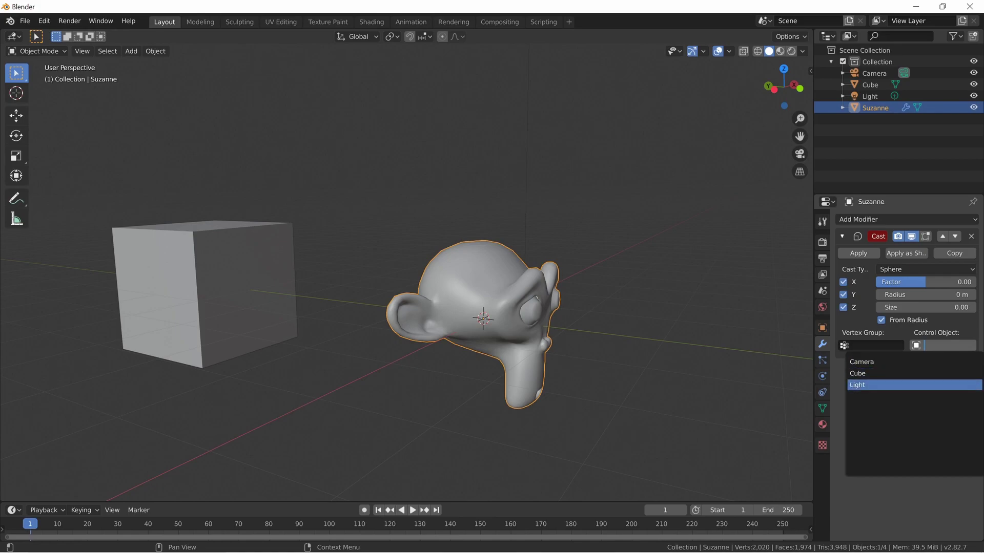
key("Return")
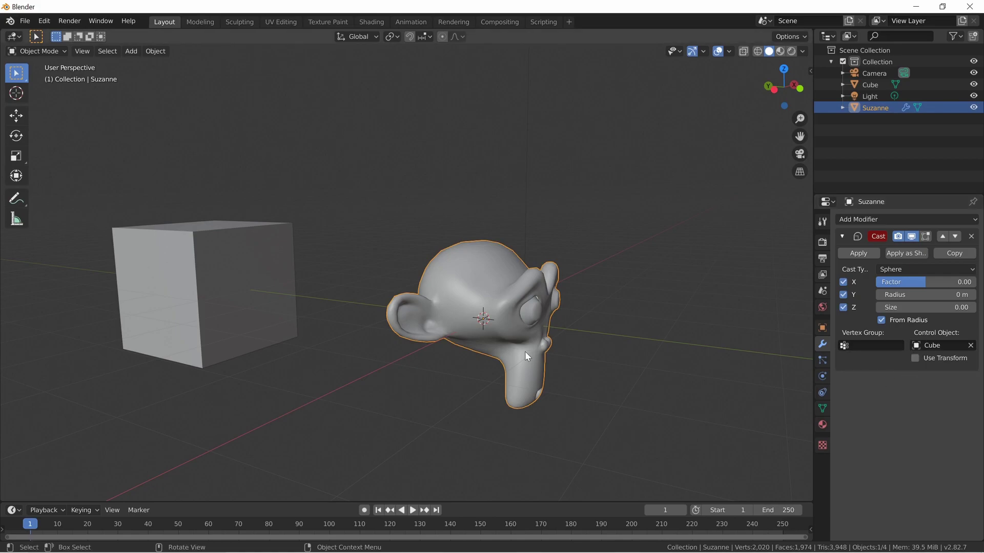
Step: Try moving the cube onto the monkey head, cancel the move and undo the control object assignment
left_click(284, 299)
key("g")
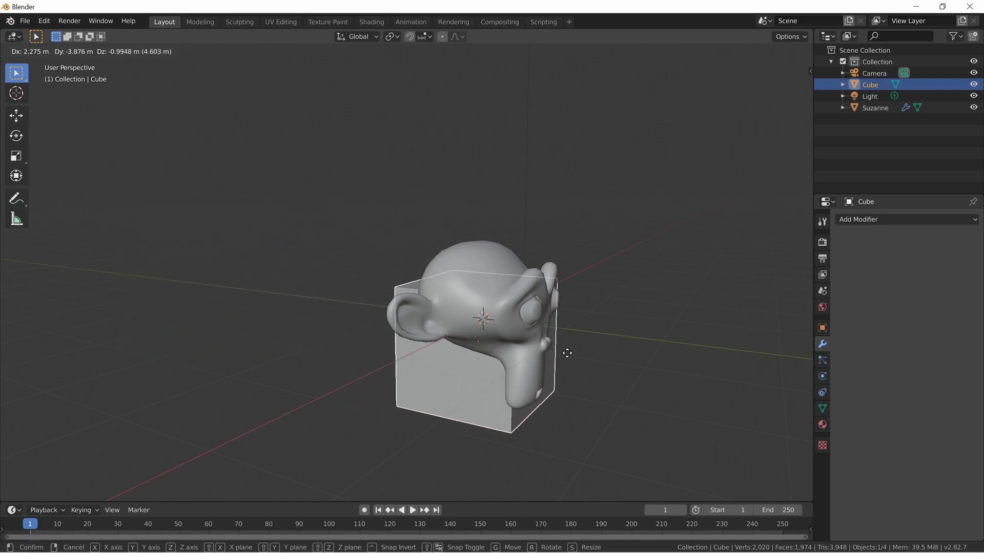
key("Escape")
key("ctrl+z")
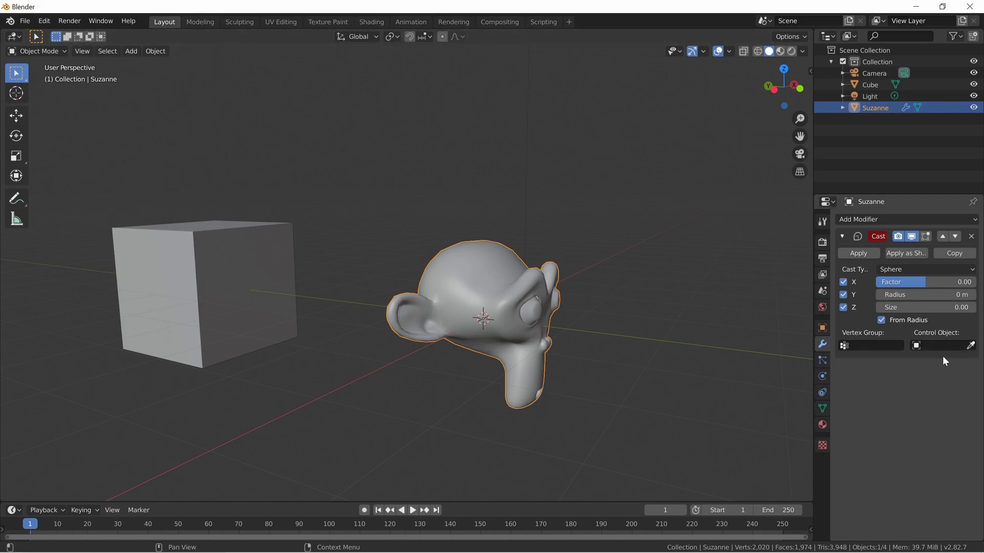
Step: Set the Sphere cast's factor to 0.5 and assign the Cube as the control object
left_click(927, 281)
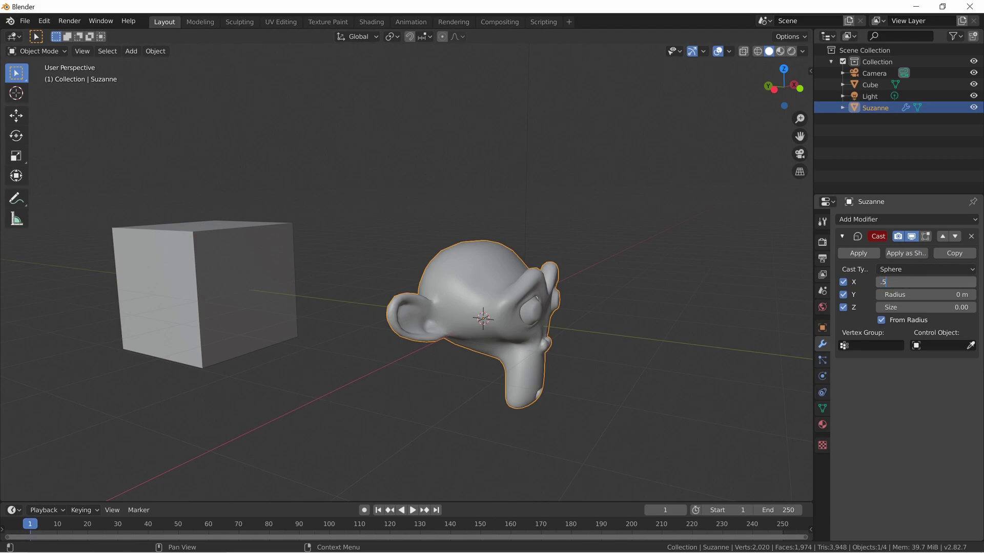
key("Return")
left_click(957, 347)
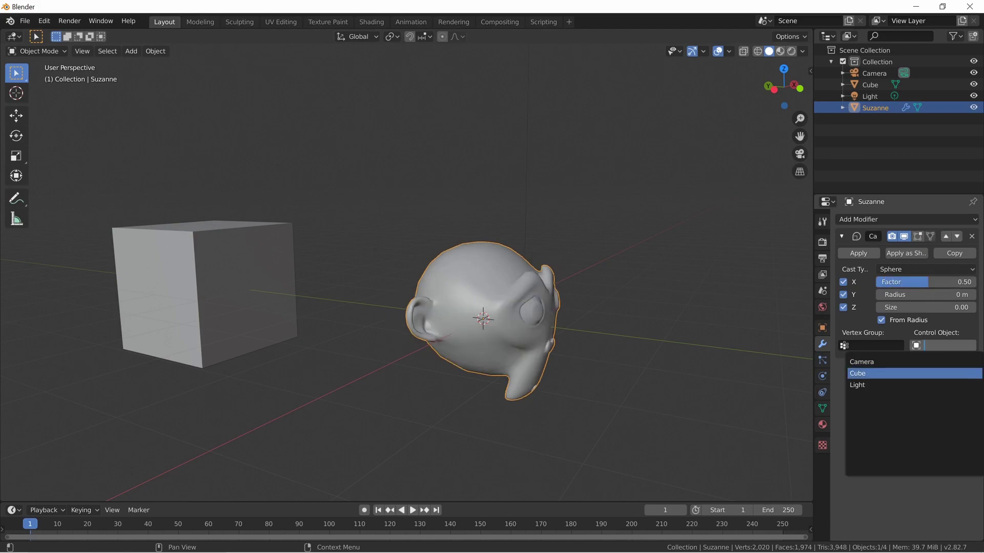
left_click(916, 375)
Step: Move the cube freely around and above the monkey head to show how the control object steers the cast
left_click(241, 267)
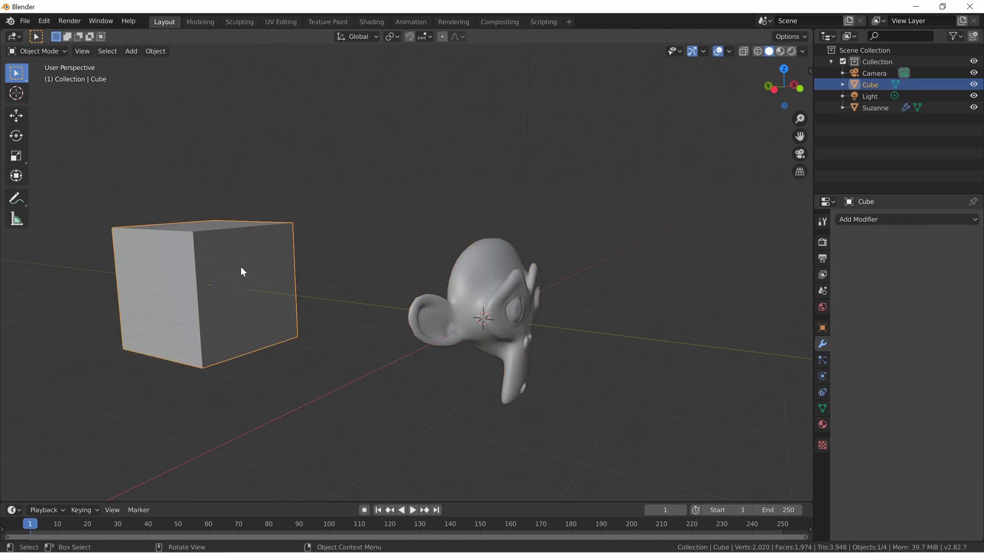
key("g")
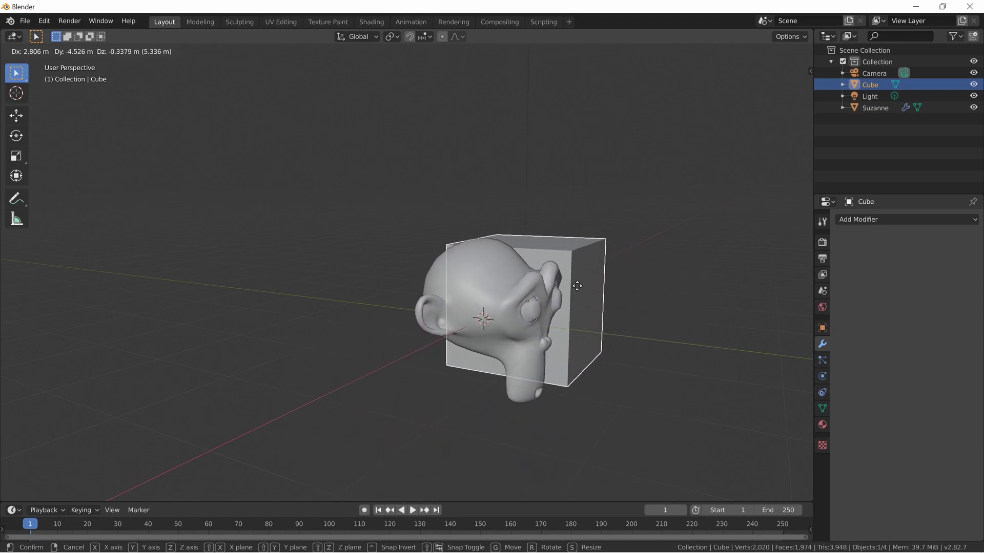
left_click(572, 282)
key("shift+grave")
key("d")
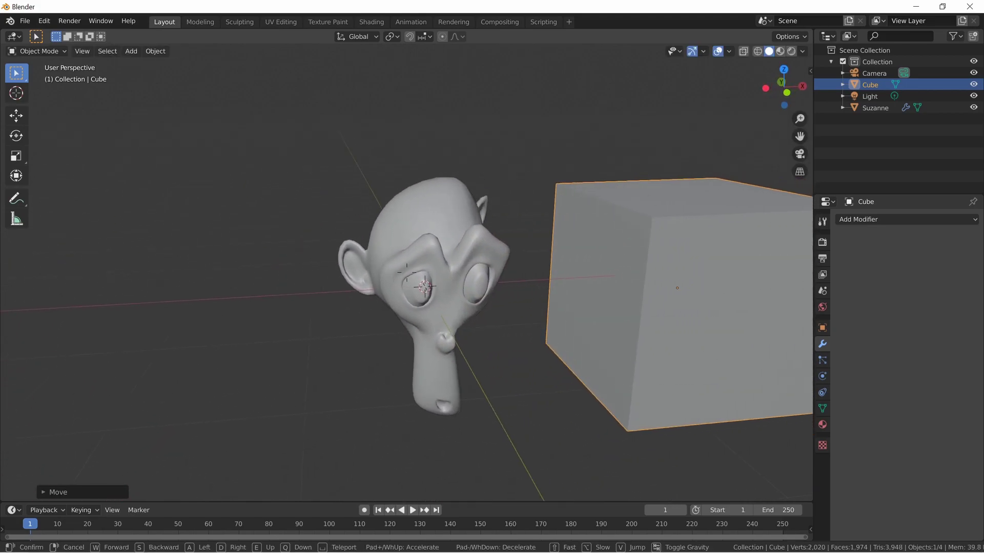
left_click(416, 272)
key("g")
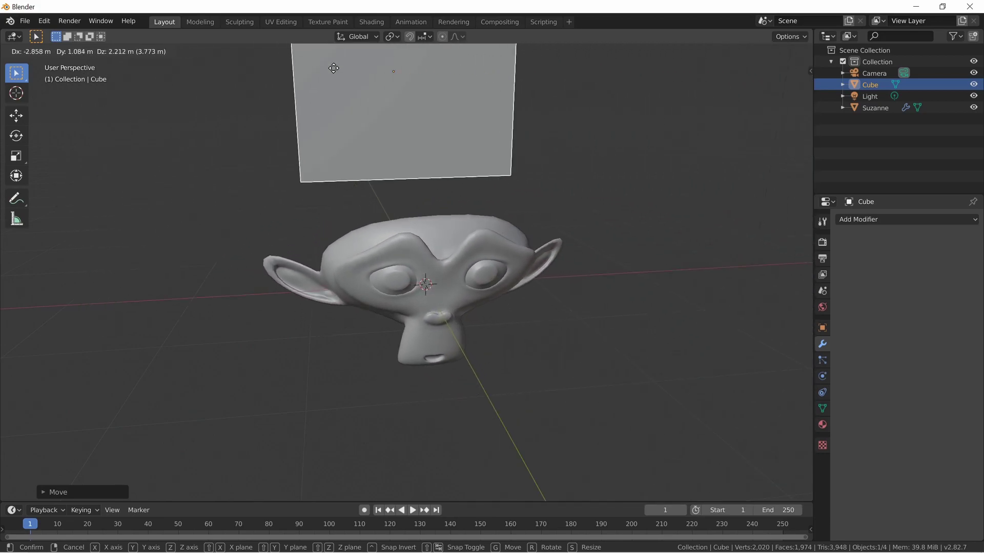
left_click(530, 400)
Step: Delete the control cube and select the monkey head
key("x")
left_click(545, 367)
key("shift+grave")
key("w")
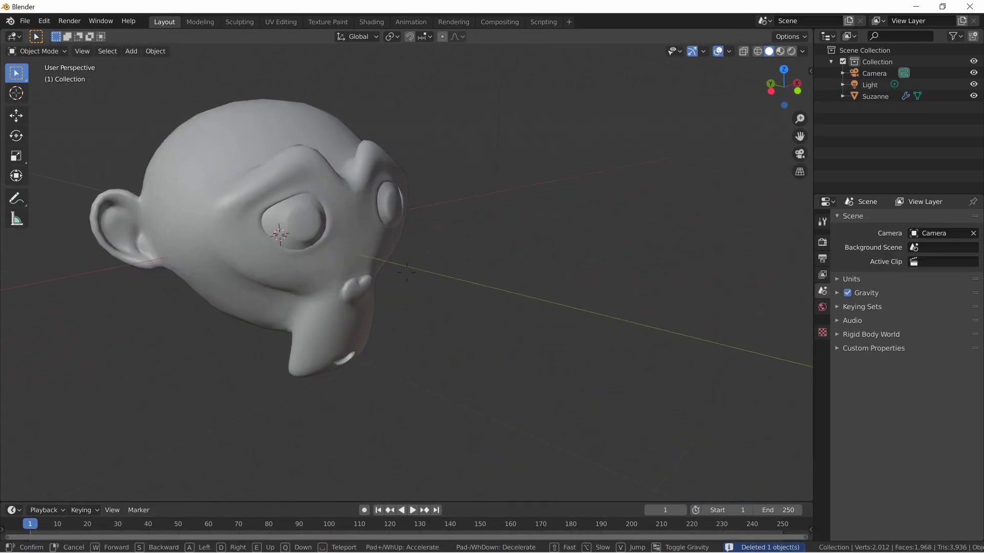
key("a")
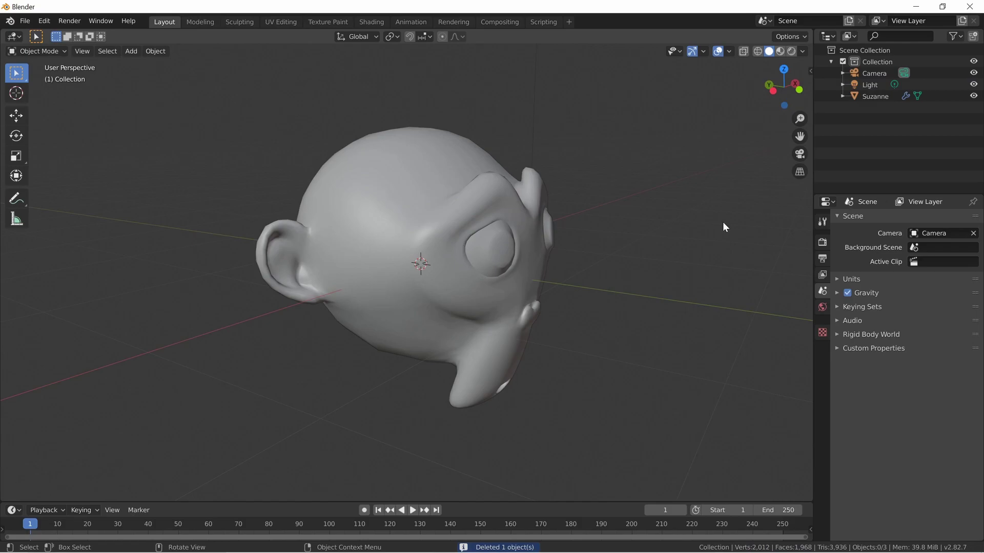
left_click(349, 212)
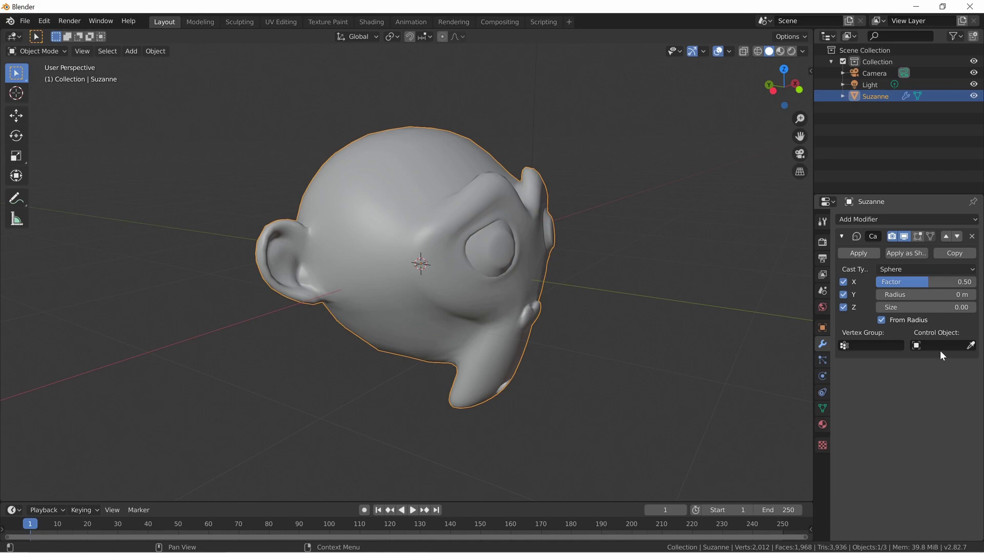
Step: Delete the monkey head and add a torus mesh in its place
key("shift+grave")
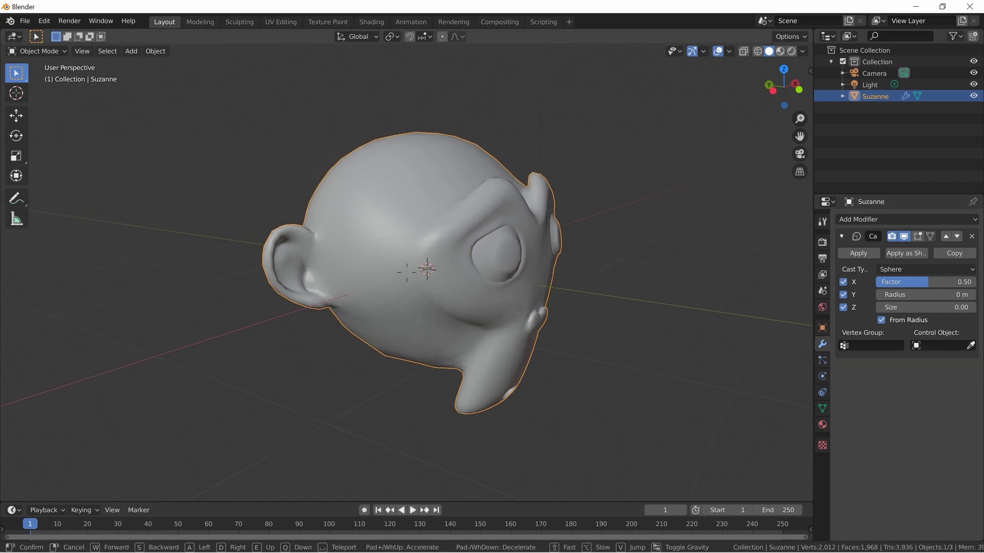
key("w")
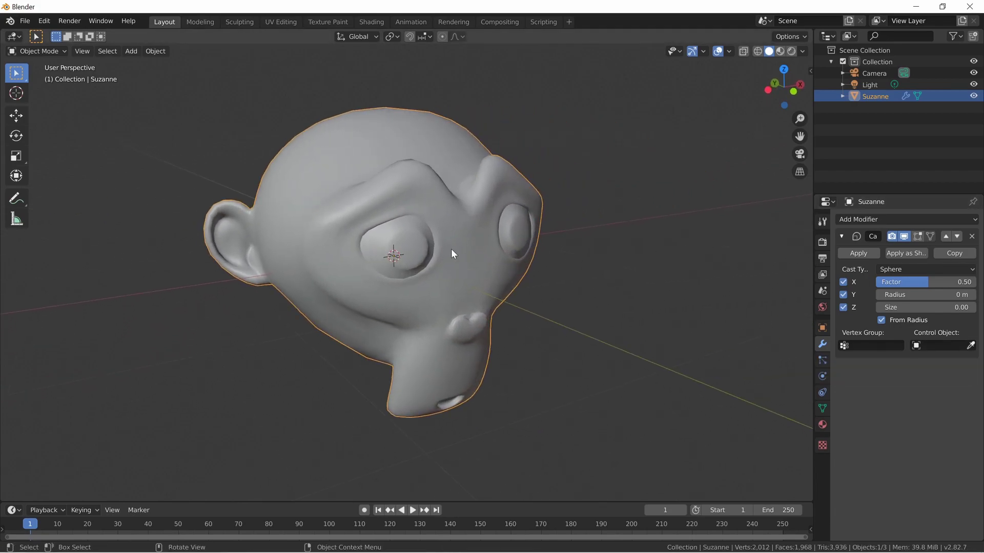
key("Delete")
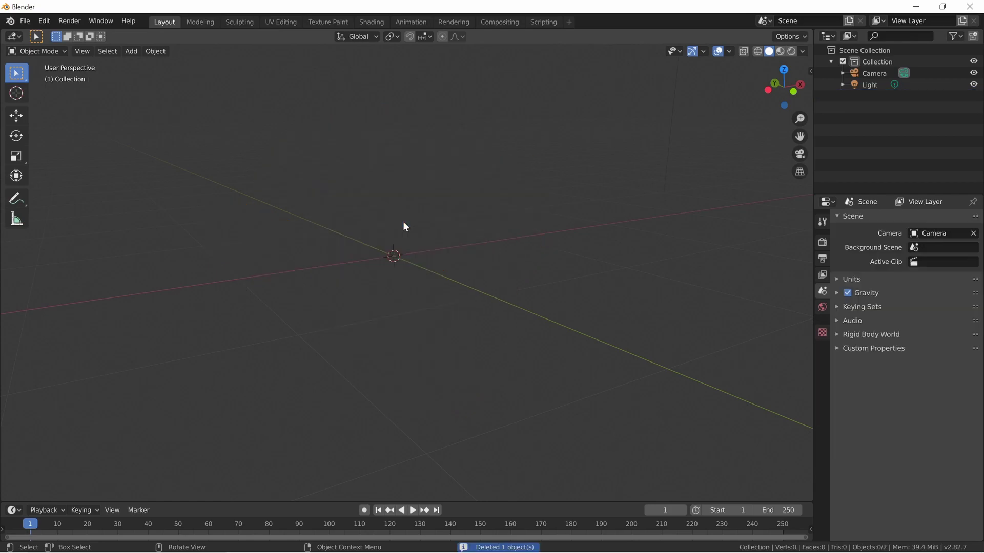
key("shift+a")
mouse_move(402, 221)
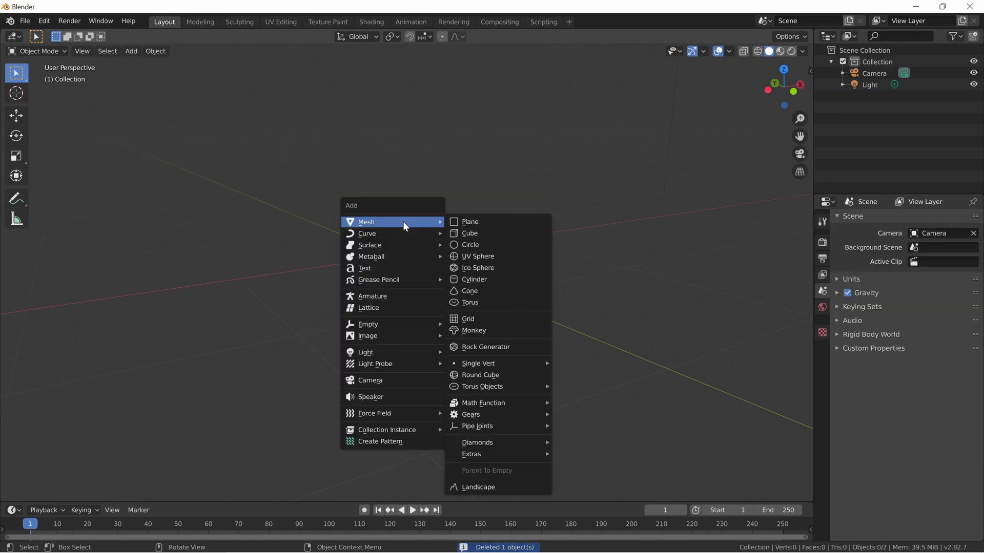
left_click(527, 305)
right_click(526, 301)
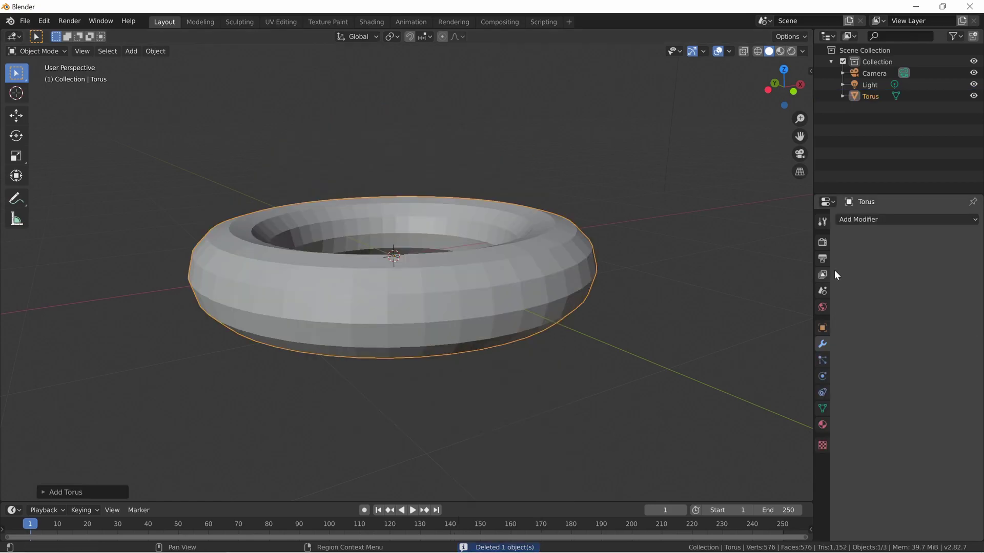
Step: Add a Subdivision Surface modifier to the torus and shade the object smooth
left_click(919, 218)
left_click(782, 413)
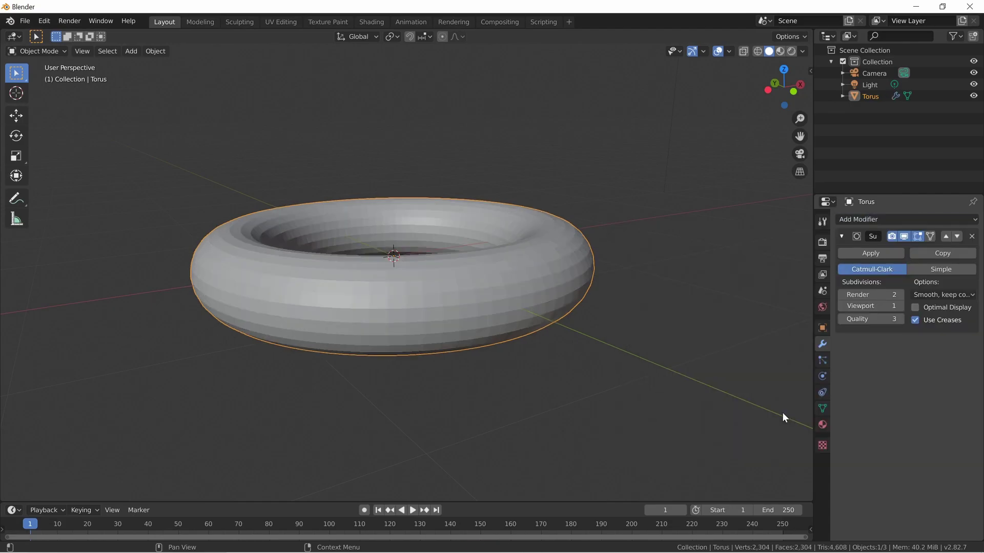
right_click(508, 300)
left_click(507, 299)
middle_click_drag(515, 286, 406, 272)
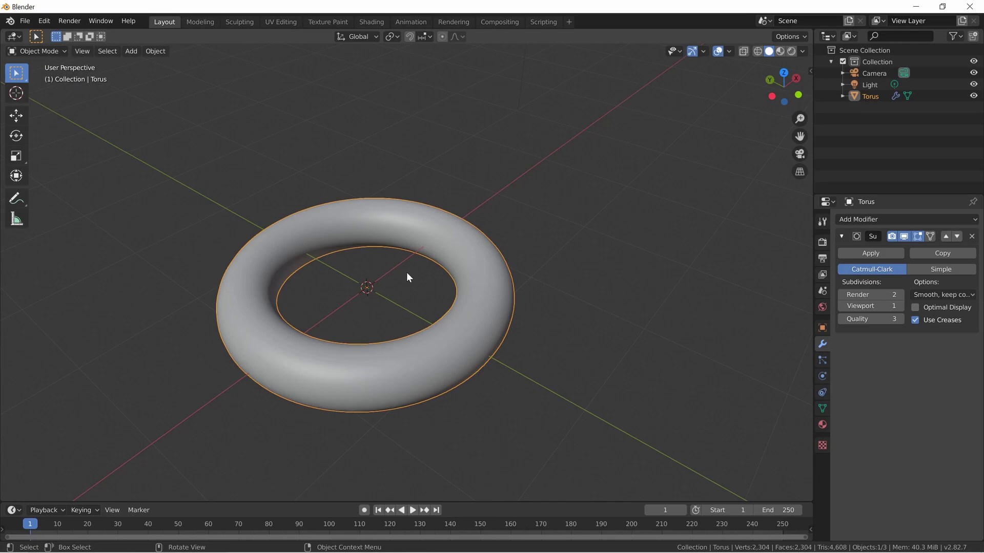
Step: Rotate the torus by 90 degrees about the current viewing direction so that the ring stands up
type("r90")
key("Return")
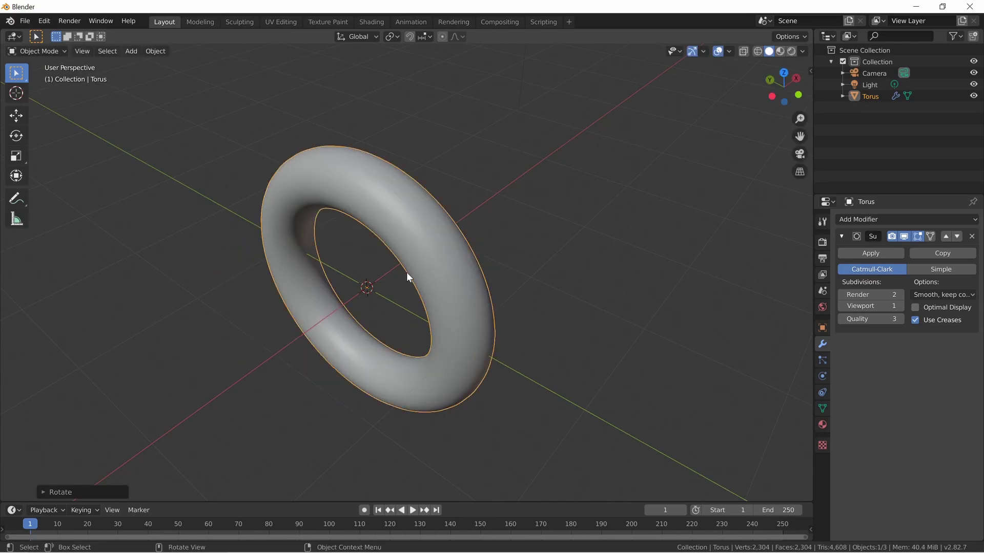
key("shift+grave")
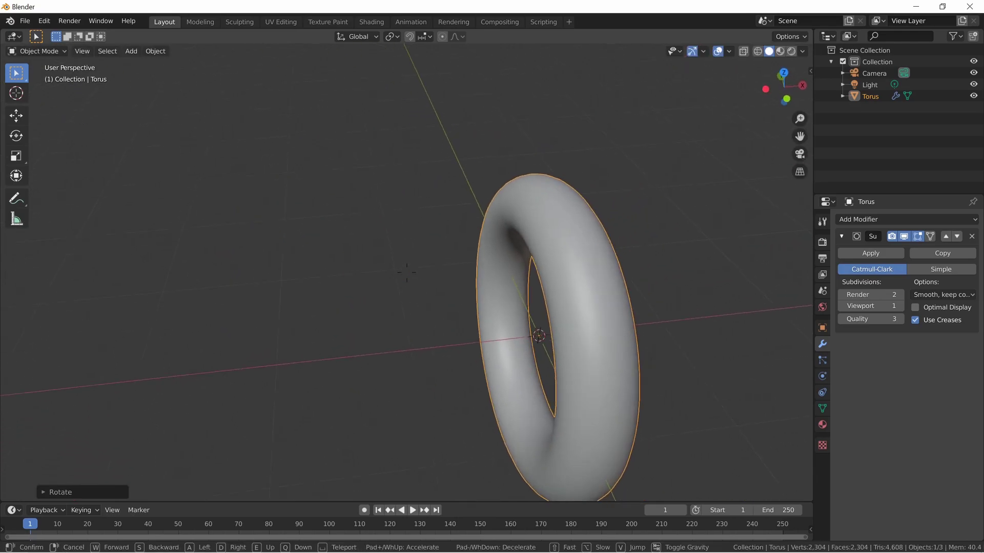
left_click(406, 272)
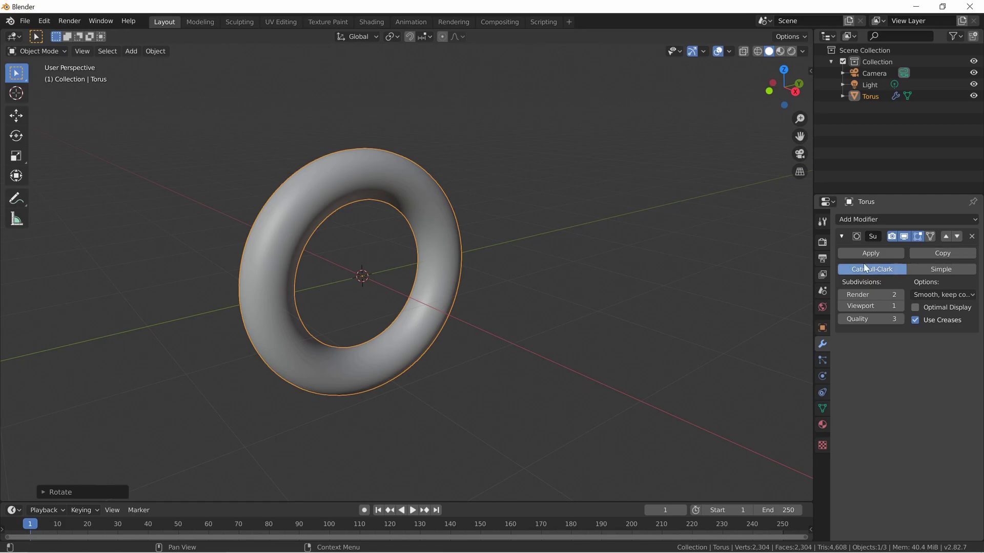
Step: Apply the torus's Subdivision Surface modifier and add a Cast modifier in its place
left_click(878, 255)
left_click(957, 220)
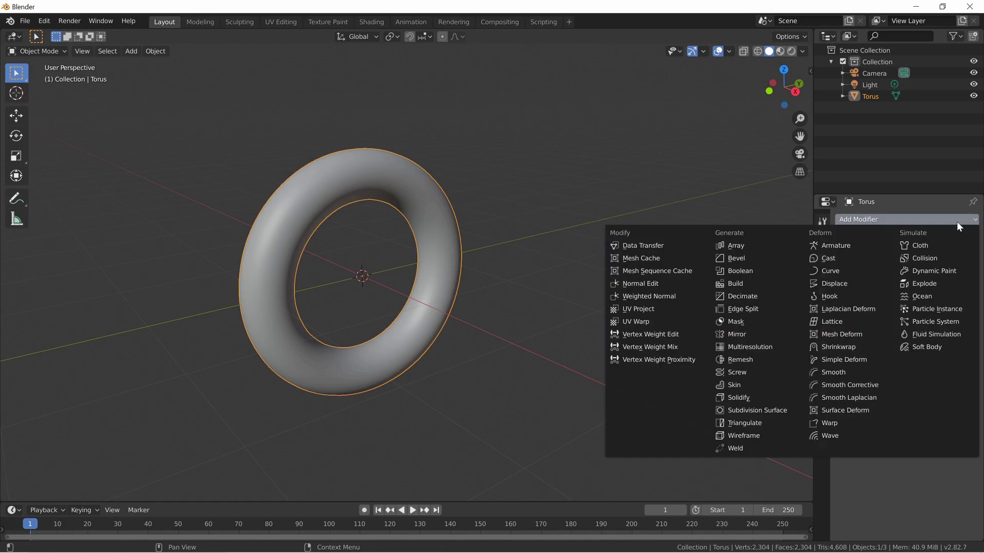
left_click(869, 258)
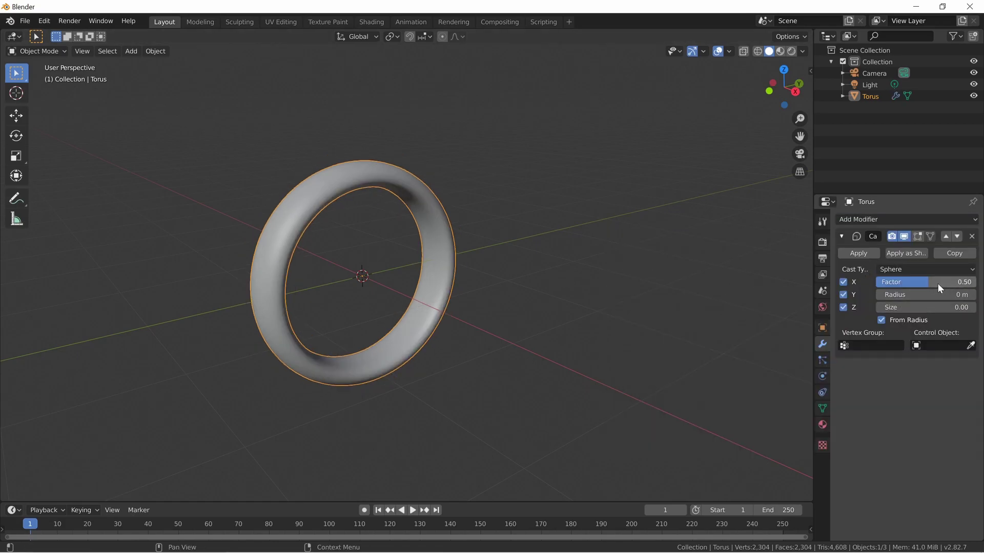
Step: Raise the Sphere cast's factor to 0.96 and inspect the flattened ring from several sides
left_click_drag(928, 281, 930, 282)
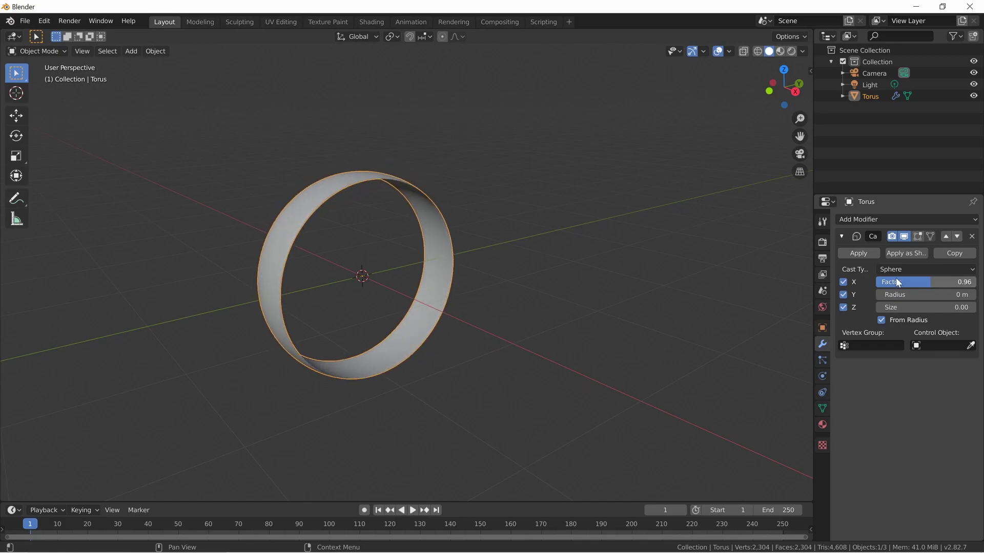
key("shift+grave")
key("w")
key("a")
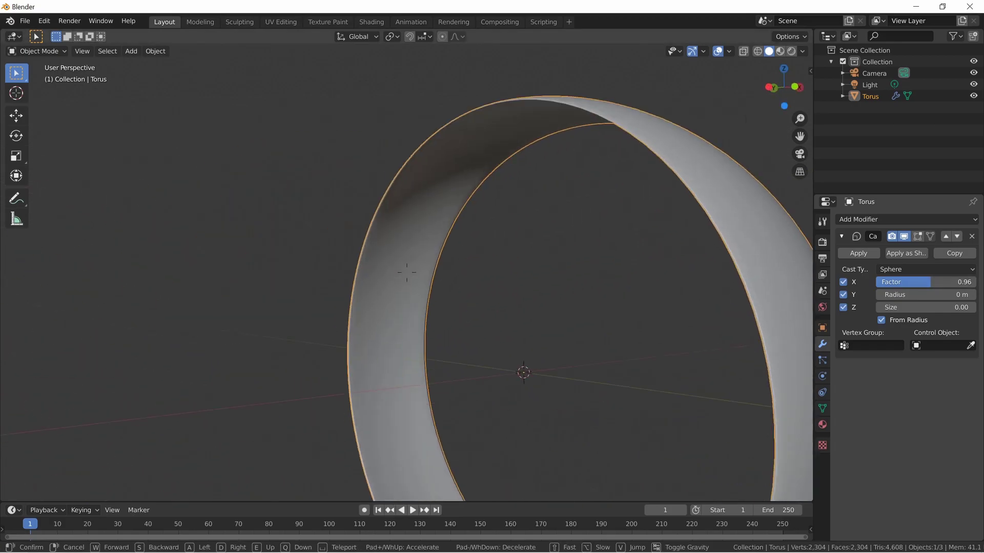
key("s")
key("a")
left_click(406, 273)
Step: Turn off the cast's Y and Z axes to show the effect of X alone on the ring
left_click(843, 294)
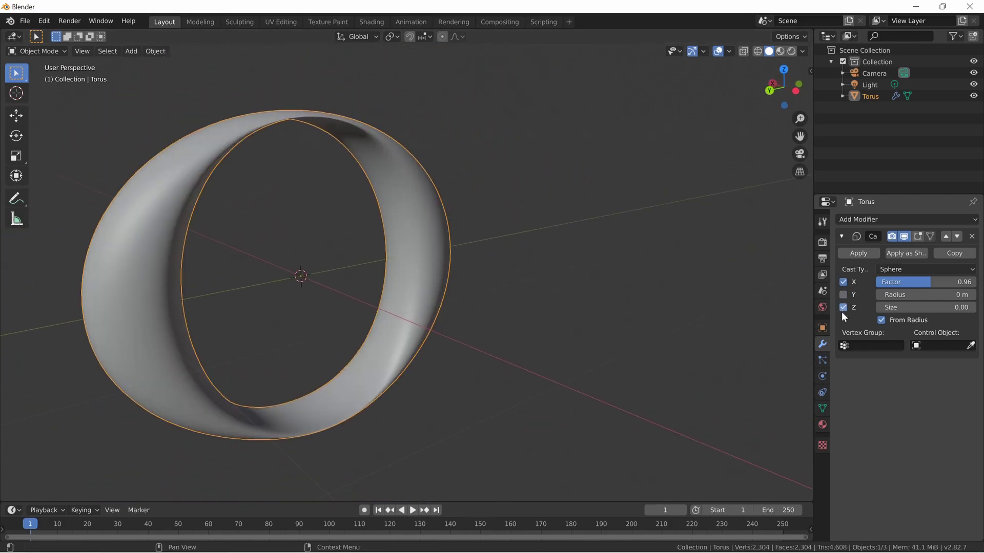
left_click(842, 308)
key("shift+grave")
key("d")
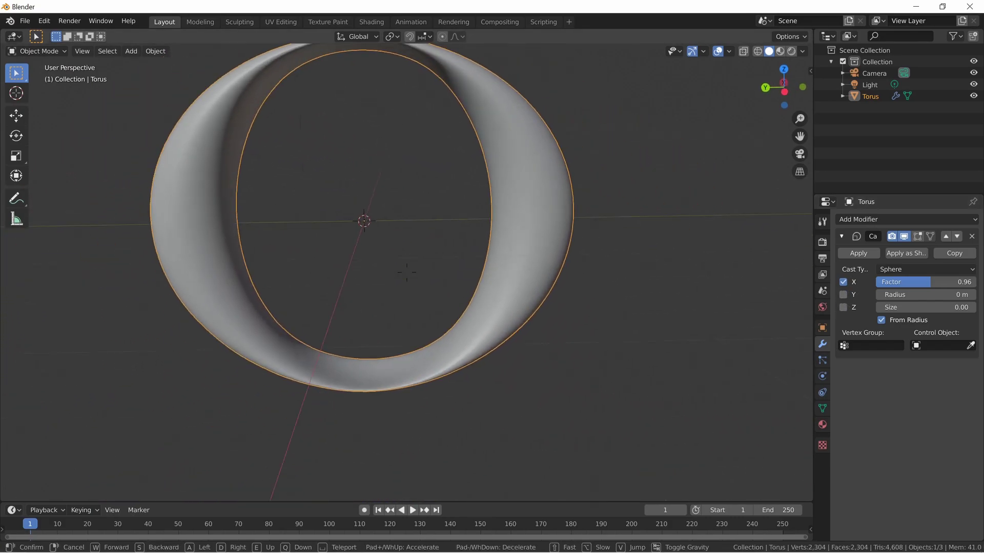
key("a")
key("a")
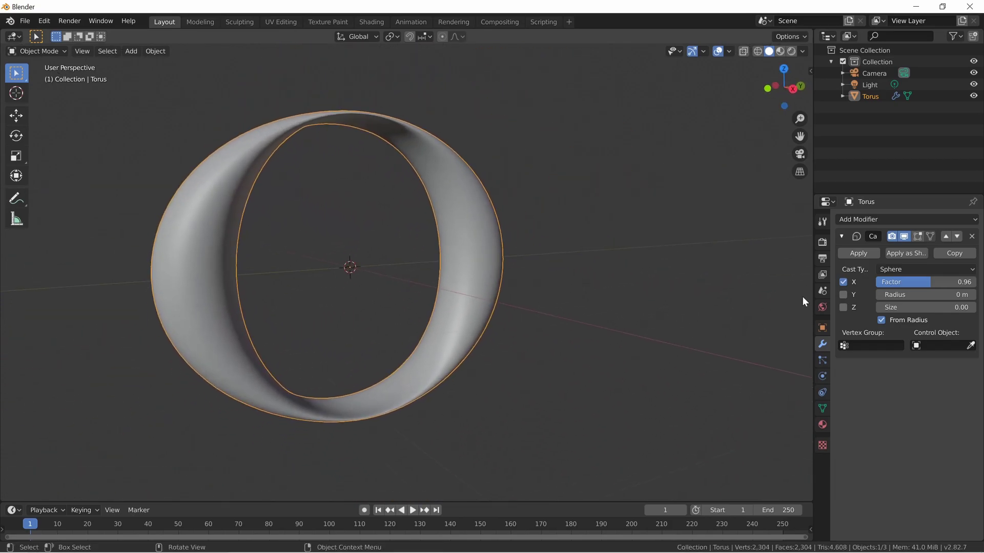
Step: Switch the cast from the X axis to the Z axis only and view the ring
left_click(843, 308)
left_click(843, 281)
key("shift+grave")
key("a")
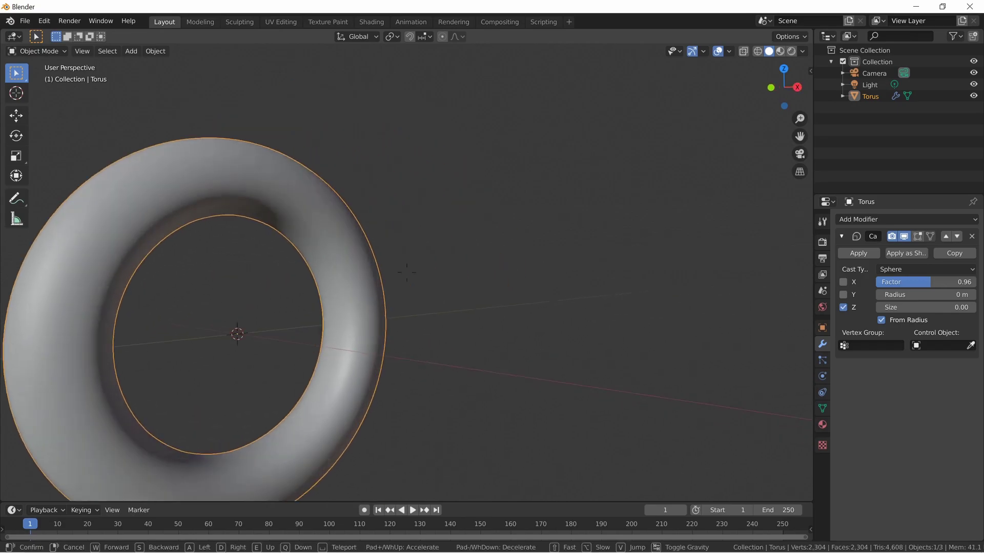
left_click(406, 271)
Step: Disable the cast's Z axis and enable its Y and X axes
left_click(842, 308)
left_click(842, 308)
left_click(842, 308)
left_click(842, 295)
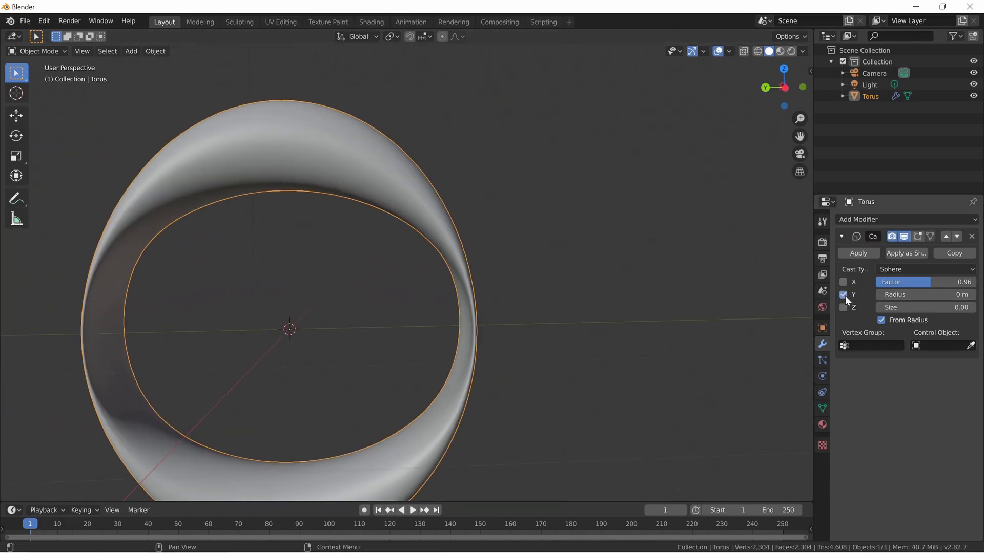
left_click(843, 282)
key("shift+grave")
key("Escape")
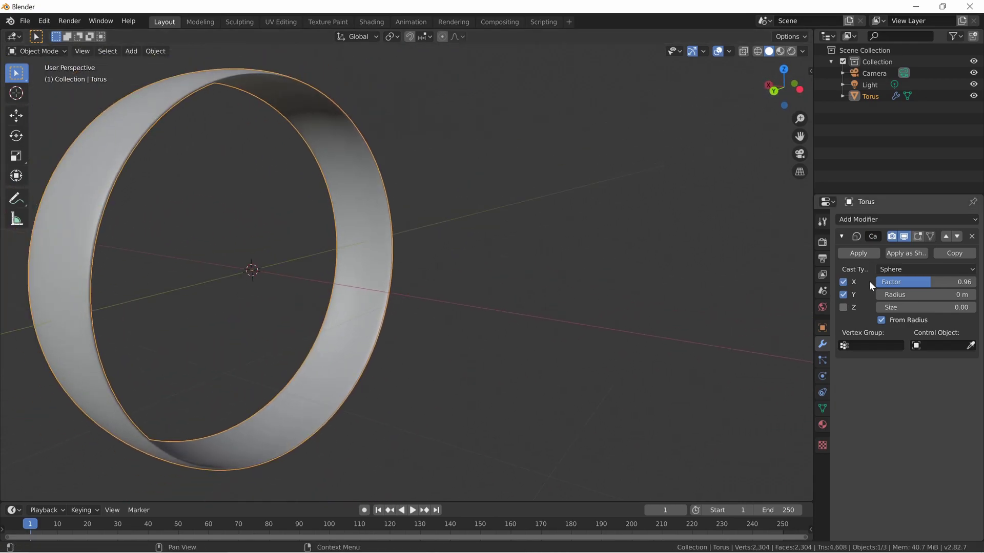
Step: Try the Cylinder cast type, switch it to Cuboid, and view the squared ring from the front
left_click(925, 268)
left_click(914, 290)
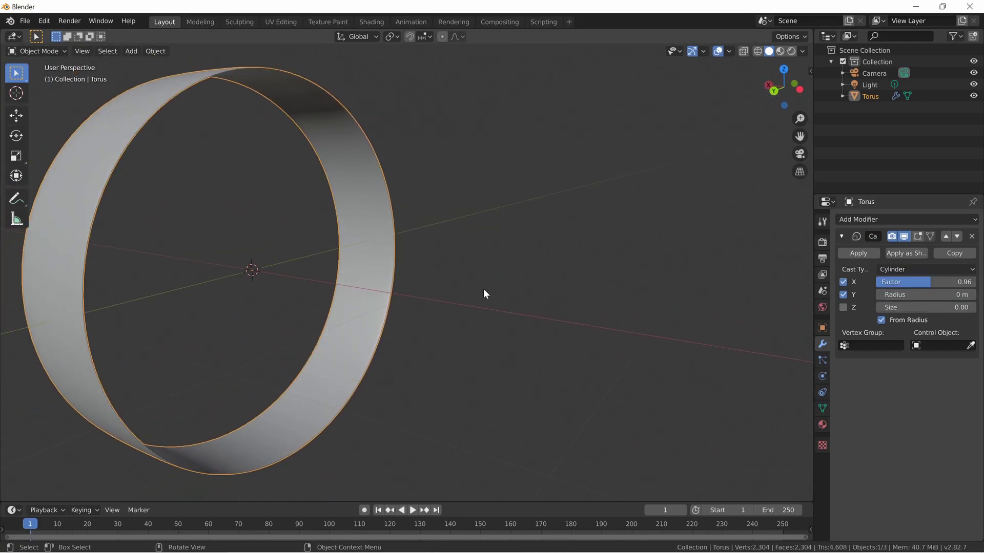
left_click(922, 308)
key("shift+grave")
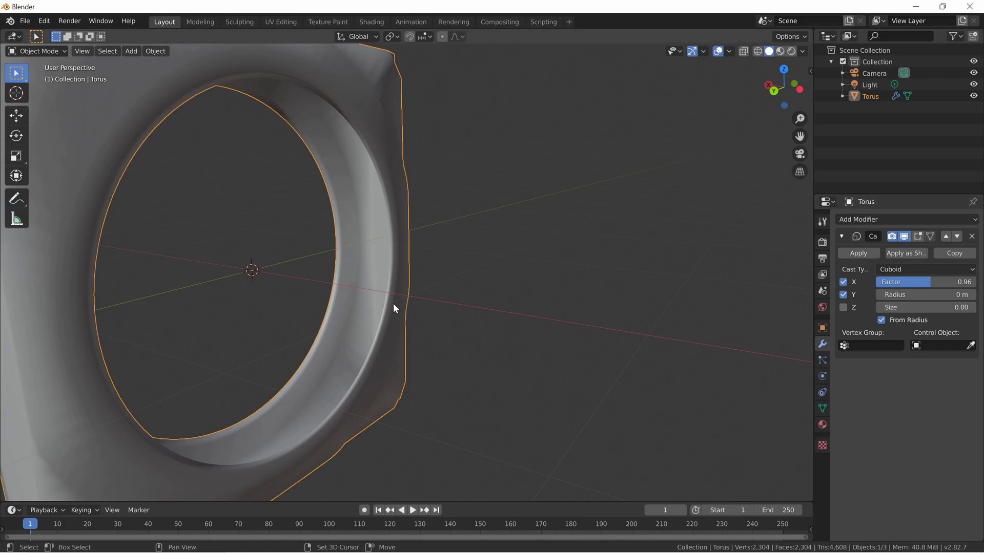
key("a")
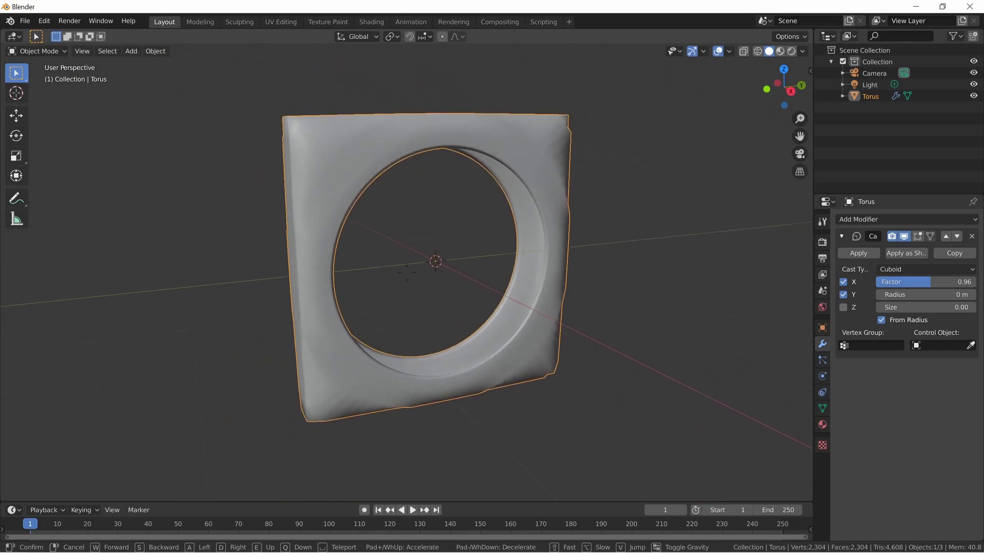
left_click(407, 272)
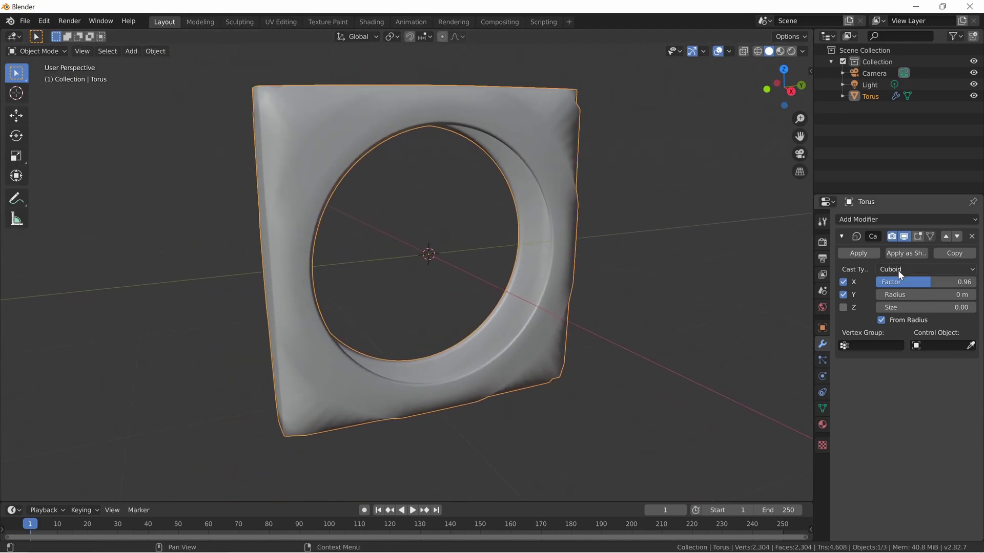
Step: Set the Cuboid cast's factor to -0.67 and apply the modifier to the torus
left_click_drag(925, 286, 917, 286)
key("shift+grave")
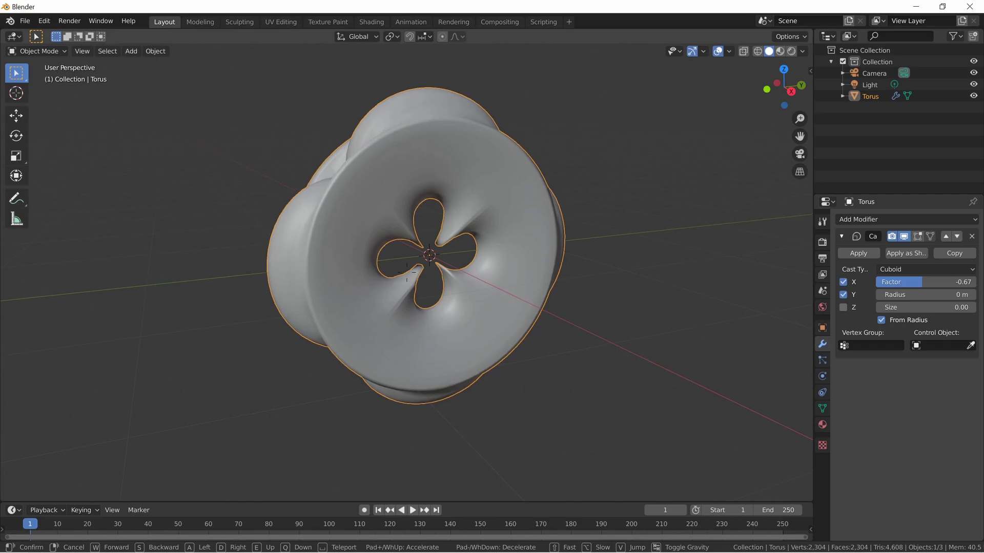
key("s")
key("a")
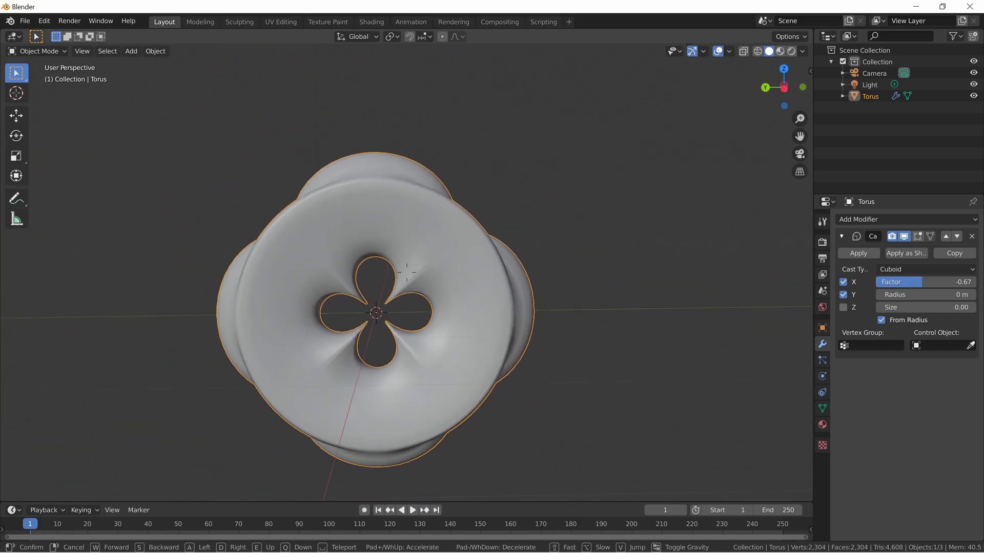
key("w")
left_click(407, 272)
left_click(871, 257)
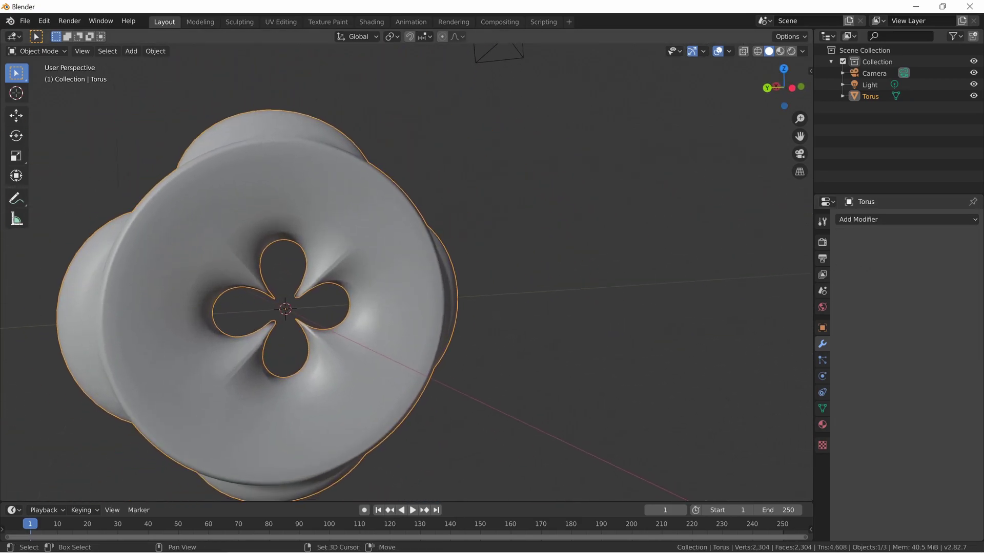
Step: Examine the deformed torus's mesh topology in Edit Mode, especially around the central opening, and return to Object Mode
key("shift+grave")
key("s")
left_click(407, 272)
key("Tab")
key("shift+grave")
key("s")
key("w")
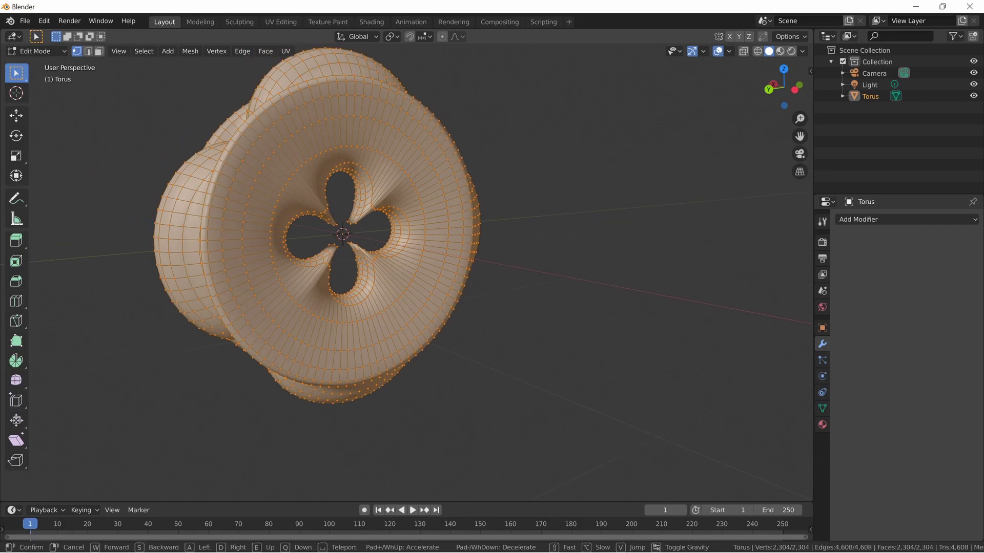
key("s")
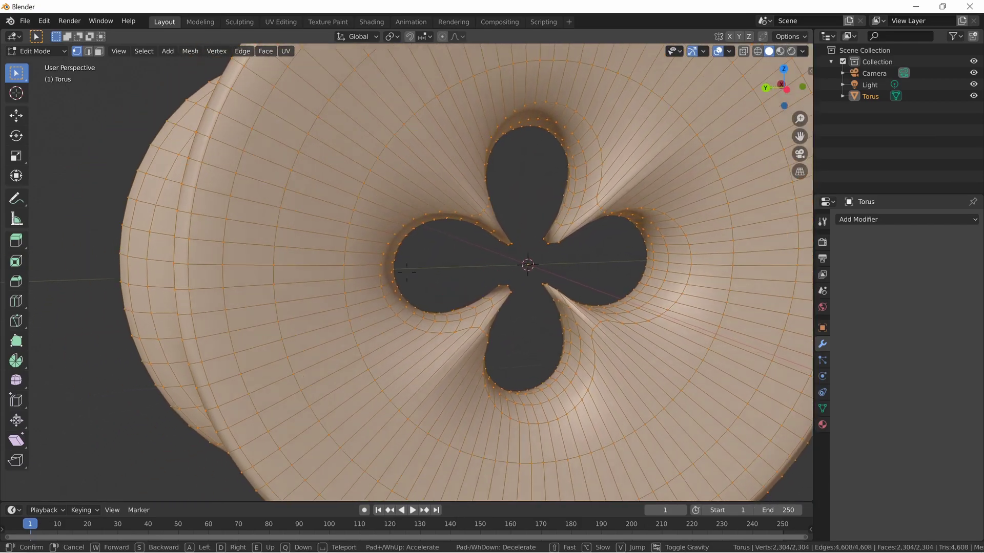
key("w")
left_click(407, 272)
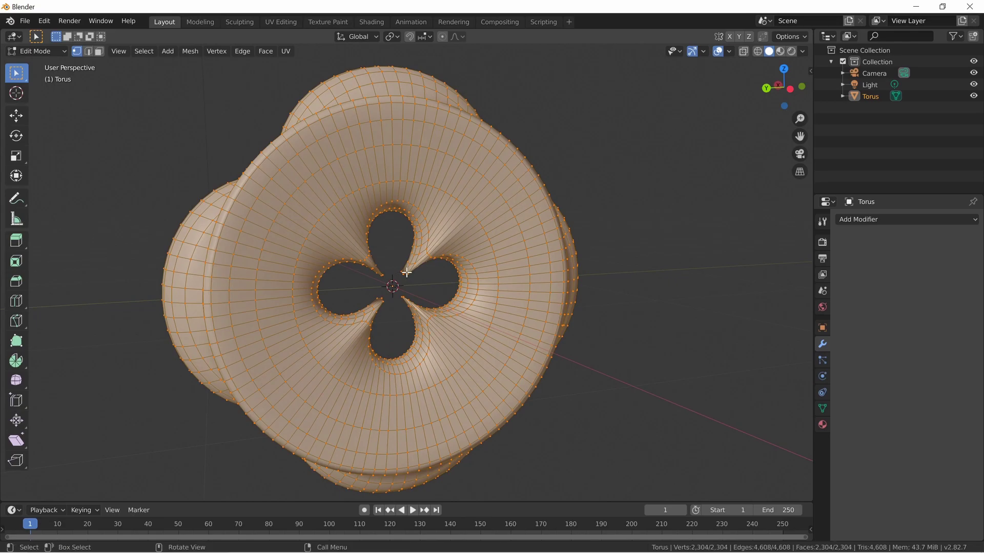
key("Tab")
Step: Fly around the deformed torus to examine its shape from the side and the front
key("shift+grave")
key("a")
key("d")
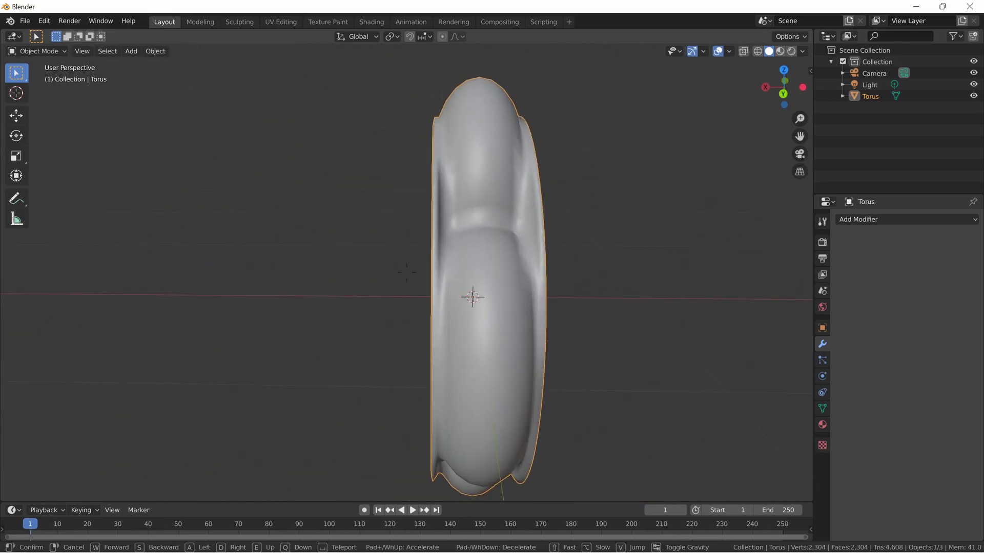
key("w")
key("s")
key("w")
key("s")
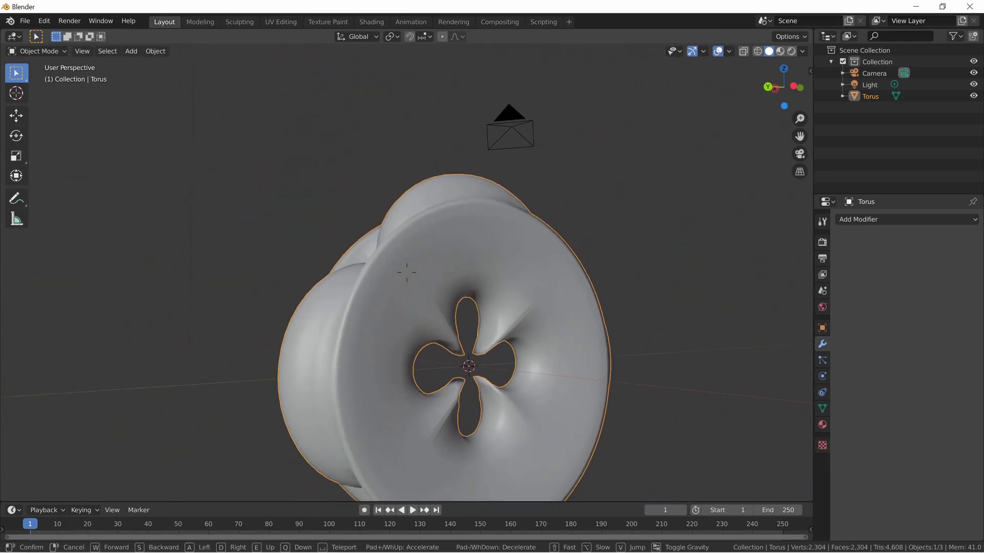
key("d")
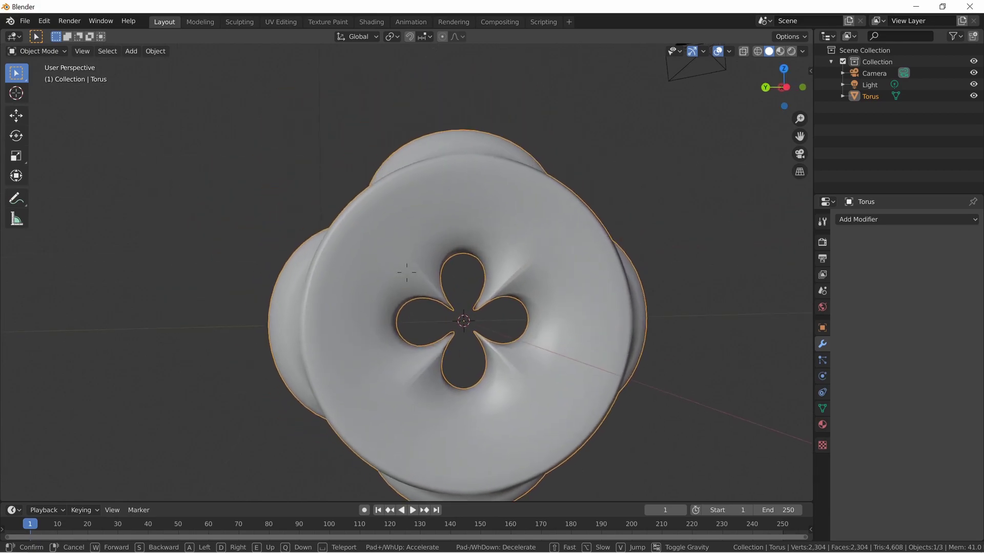
key("a")
key("e")
key("s")
key("w")
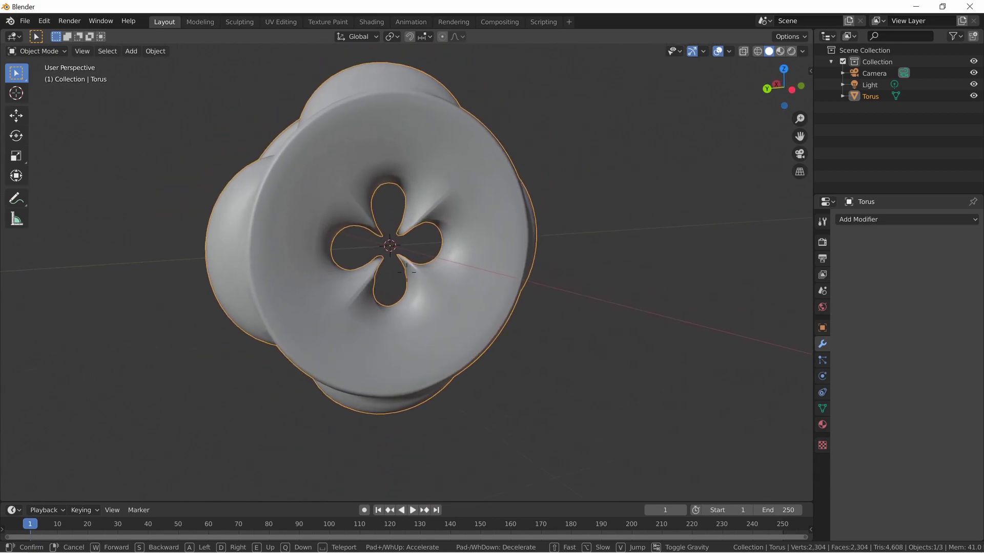
key("a")
key("e")
key("s")
key("e")
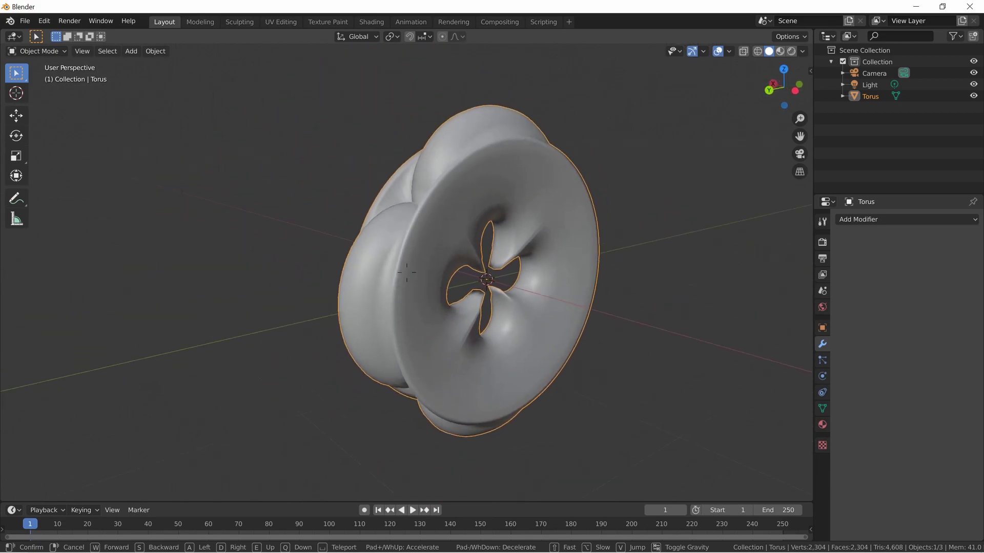
key("w")
key("q")
key("d")
key("e")
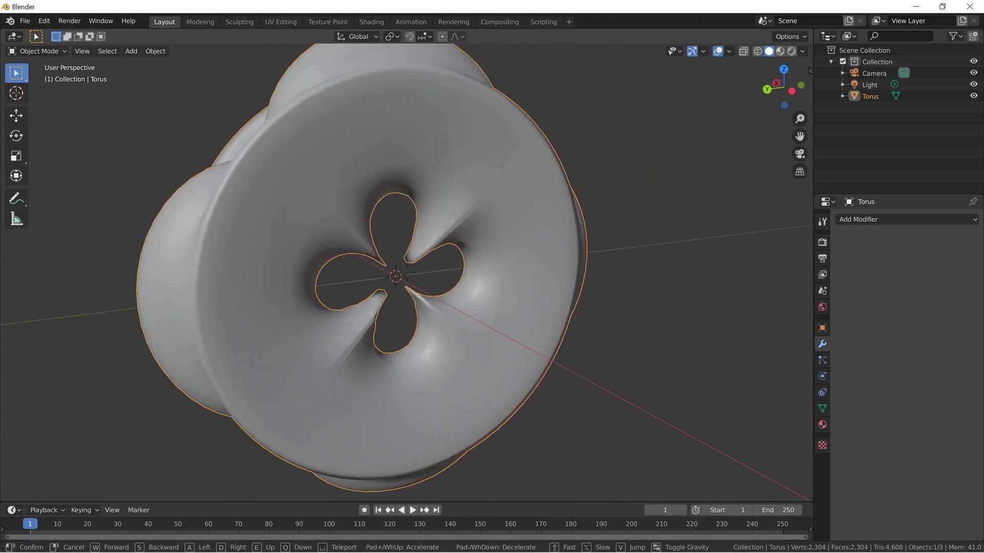
key("a")
key("q")
left_click(406, 272)
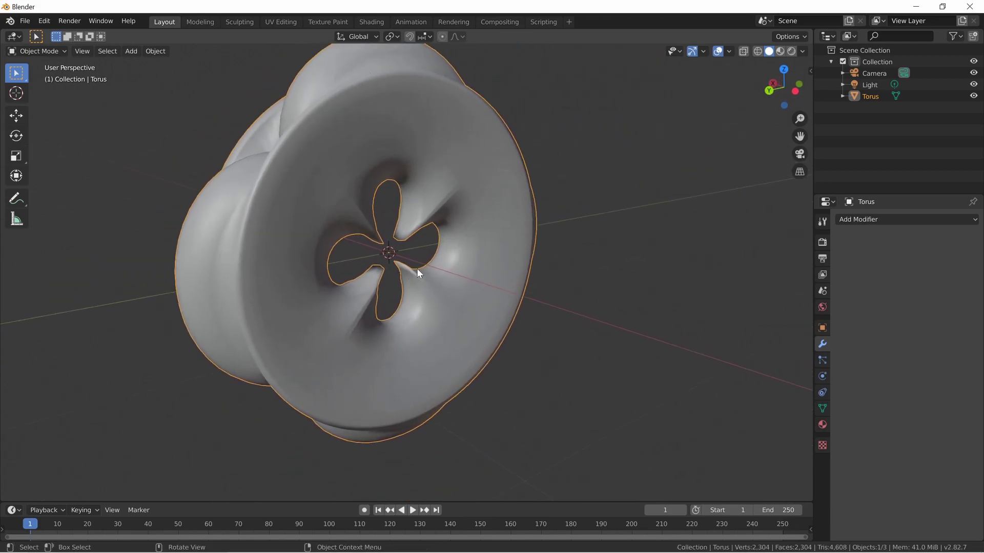
Step: Add another Cast modifier to the deformed torus and disable its X axis
left_click(927, 223)
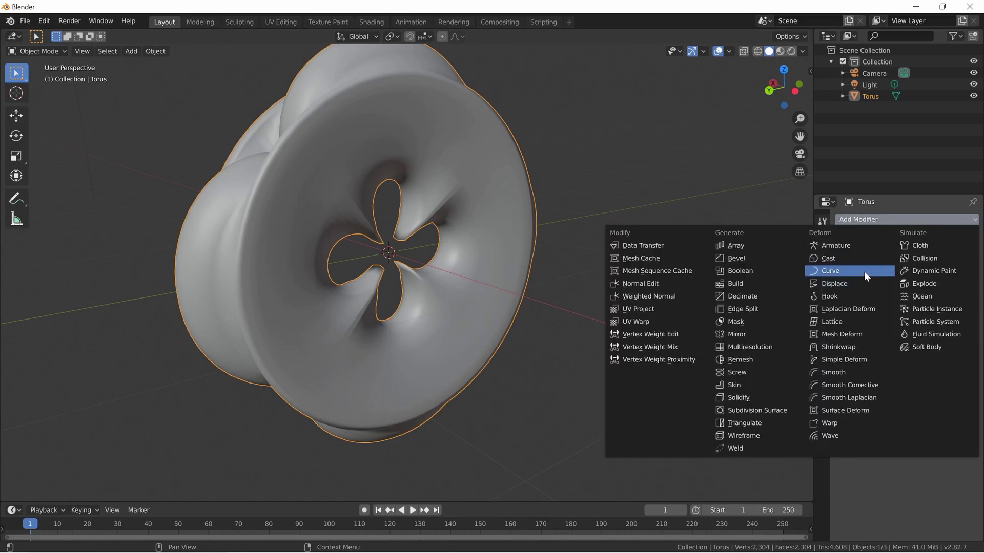
left_click(857, 260)
key("shift+grave")
key("e")
key("d")
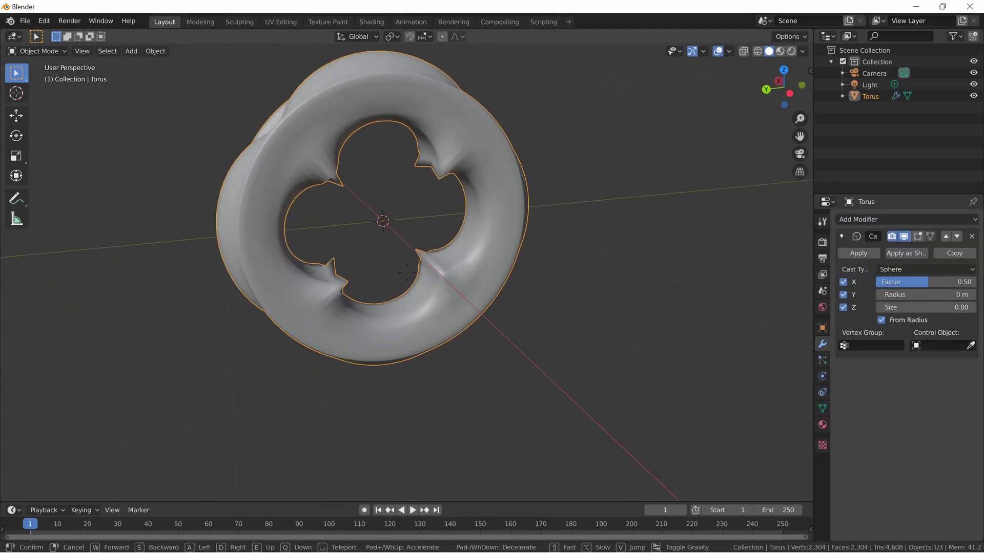
left_click(407, 272)
left_click(847, 283)
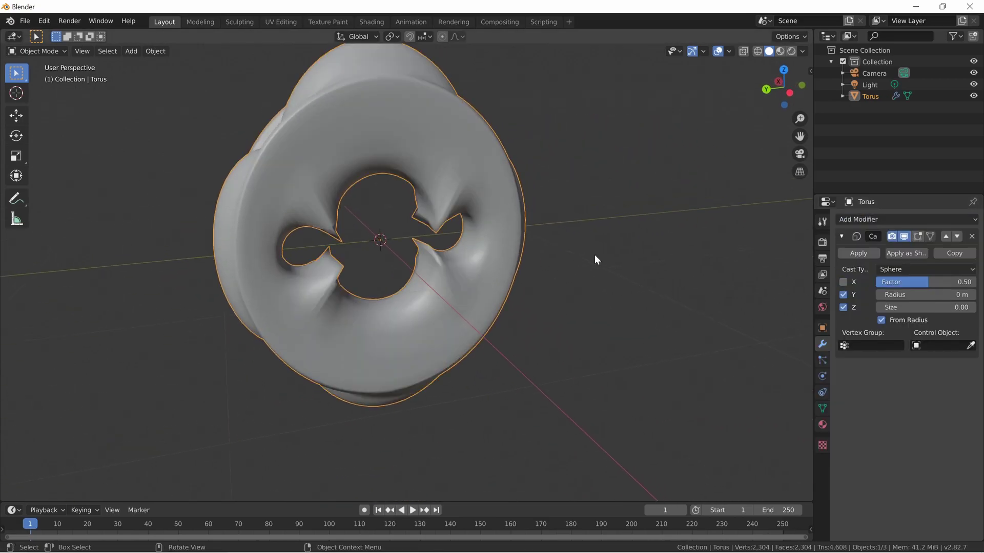
Step: Limit the torus's Cast modifier to the X and Y axes and set its factor to 0.65
left_click(848, 283)
left_click(843, 307)
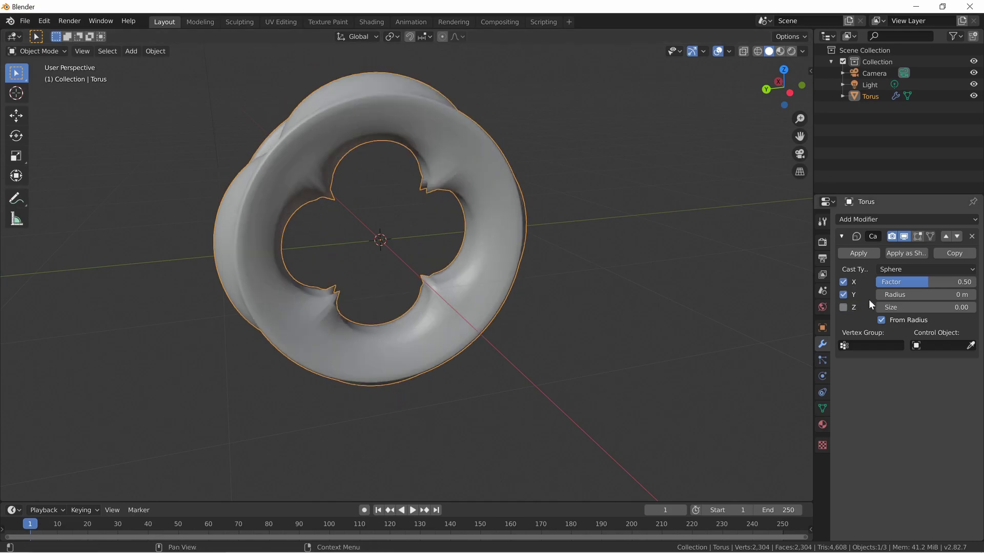
mouse_move(920, 283)
left_mouse_down()
mouse_move(948, 283)
mouse_move(887, 283)
mouse_move(921, 285)
left_mouse_up()
key("shift+grave")
left_click(429, 299)
key("Tab")
key("Tab")
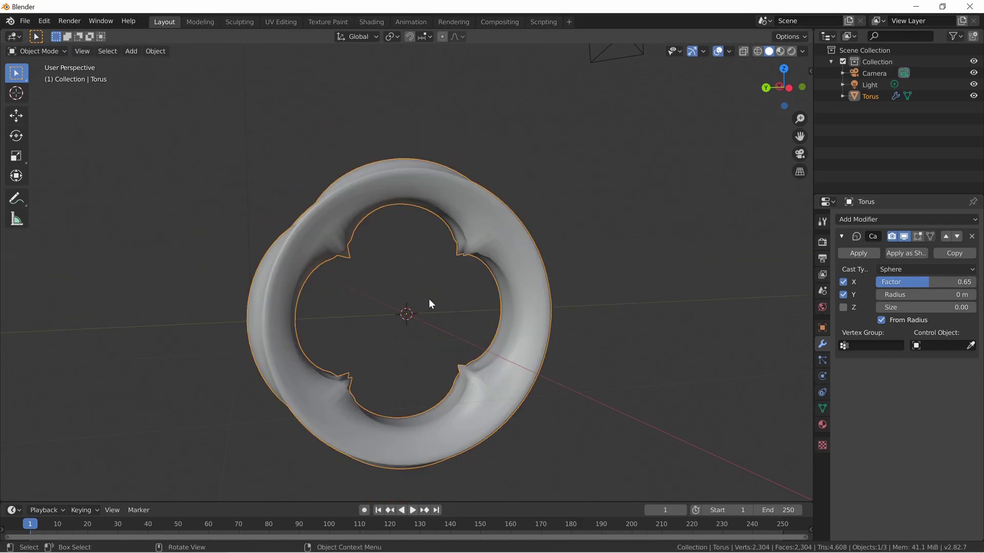
Step: Apply the Cast modifier to the torus
key("shift+grave")
left_click(429, 300)
left_click(877, 256)
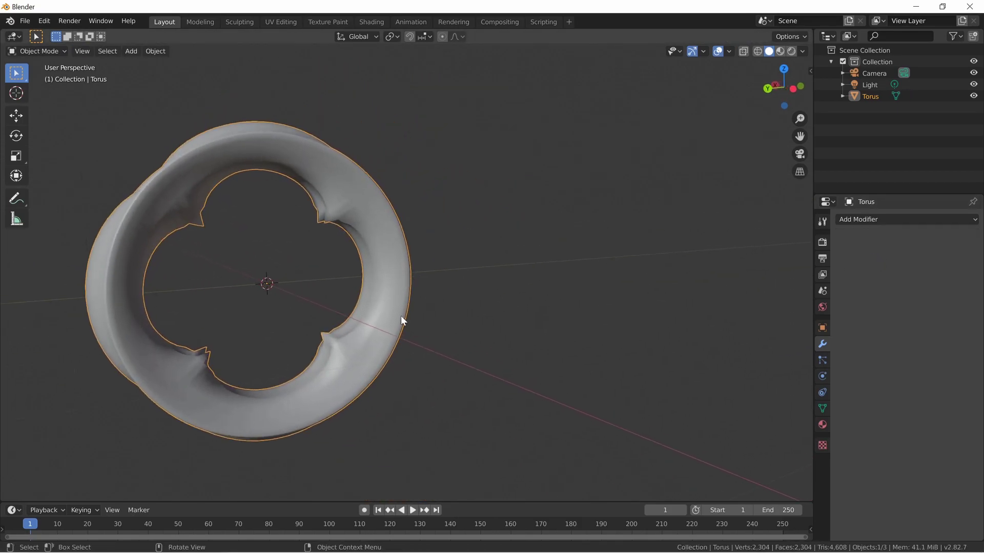
Step: Examine the torus's mesh around the four-lobed opening in Edit Mode and return to Object Mode
key("shift+grave")
left_click(406, 273)
key("Tab")
key("shift+grave")
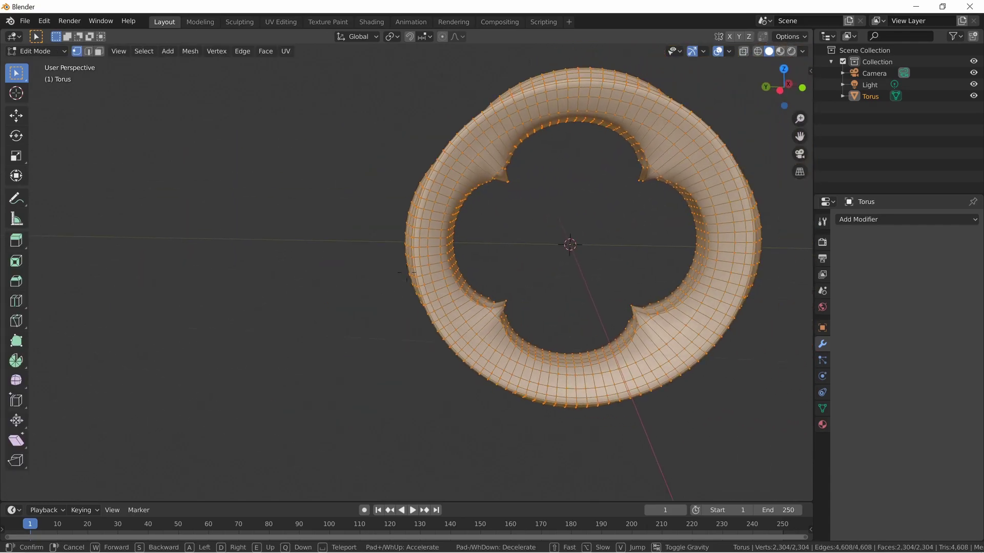
key("a")
key("w")
key("Escape")
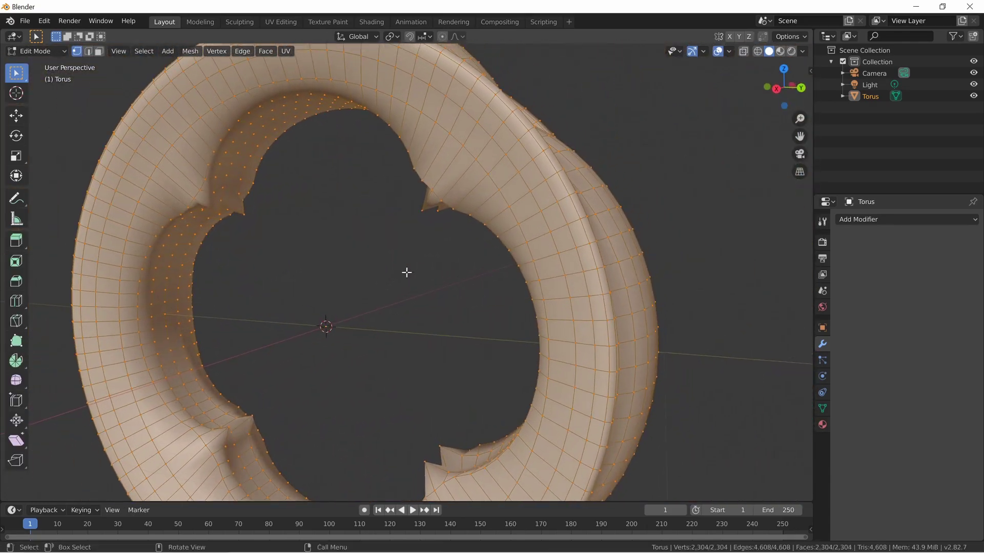
right_click(514, 189)
key("Escape")
key("Tab")
Step: Try flat shading on the torus and restore smooth shading
right_click(575, 256)
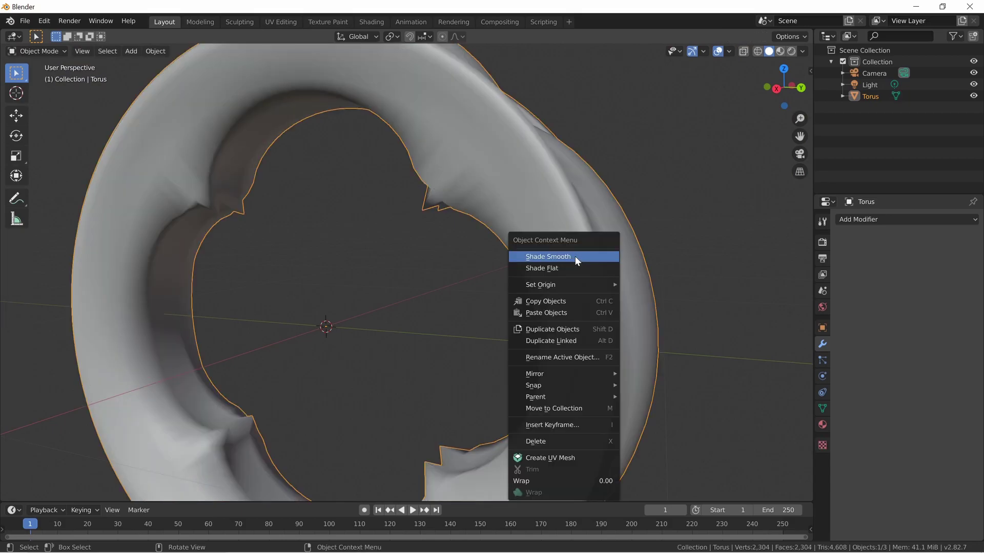
left_click(574, 265)
key("shift+grave")
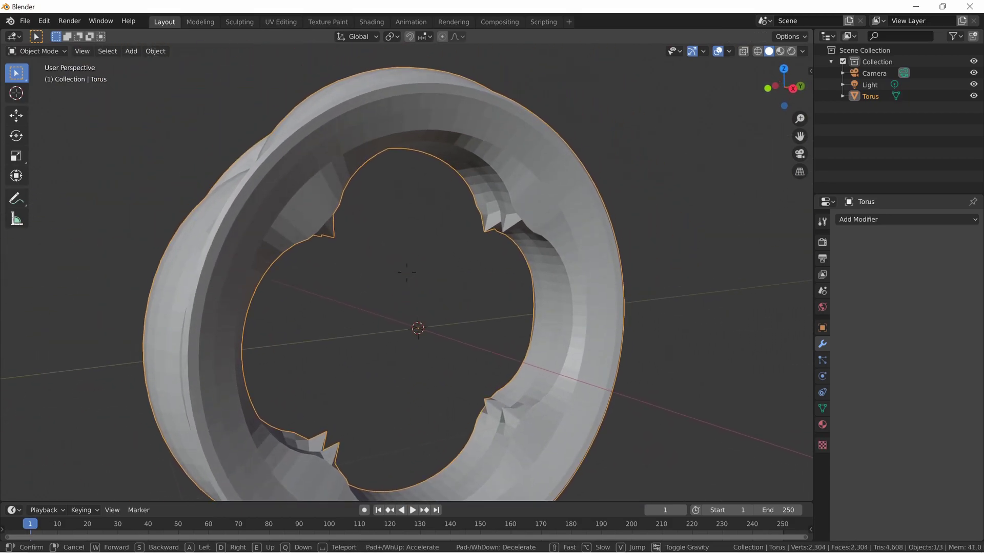
left_click(407, 272)
right_click(541, 201)
left_click(543, 190)
Step: Add a Subdivision Surface modifier to the torus with one viewport subdivision level and apply it
key("shift+grave")
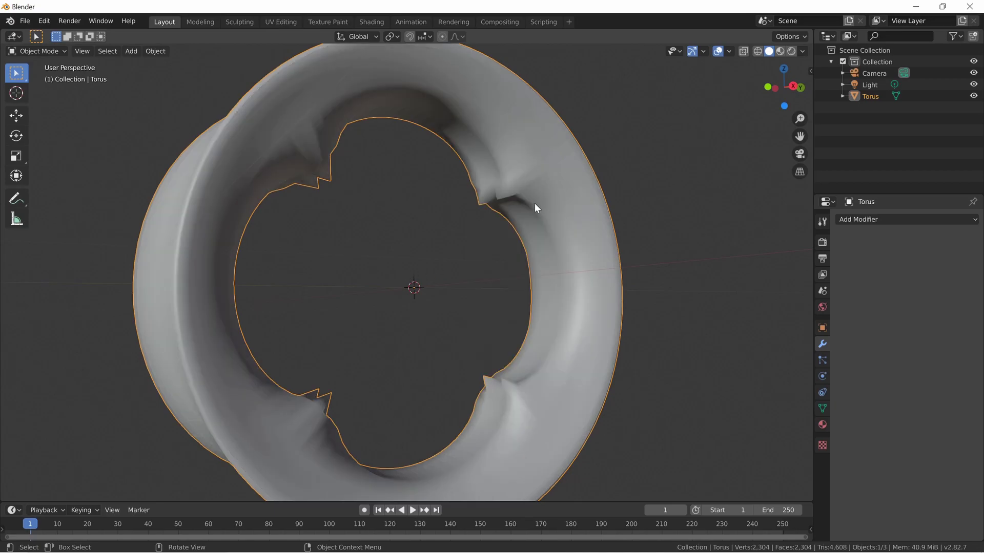
left_click(406, 272)
left_click(906, 219)
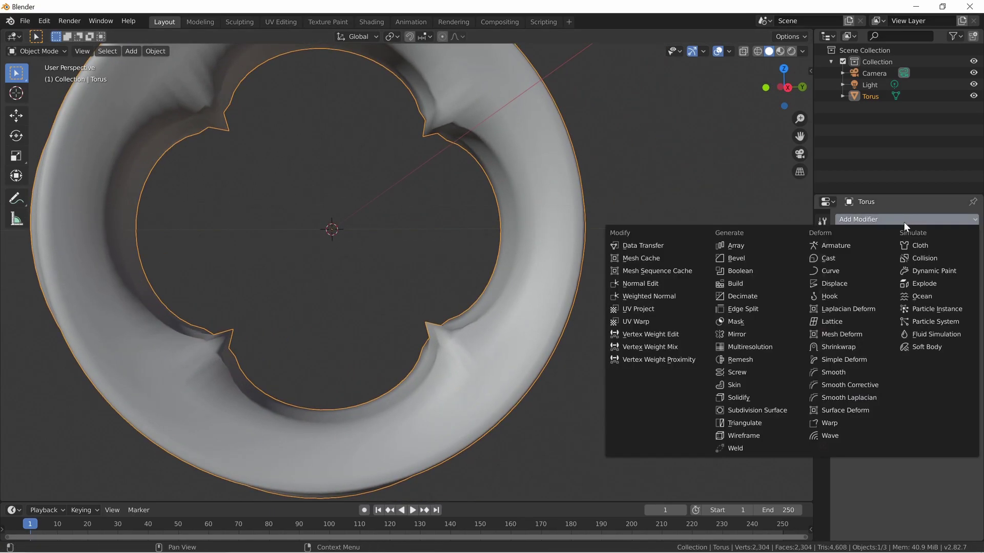
left_click(785, 403)
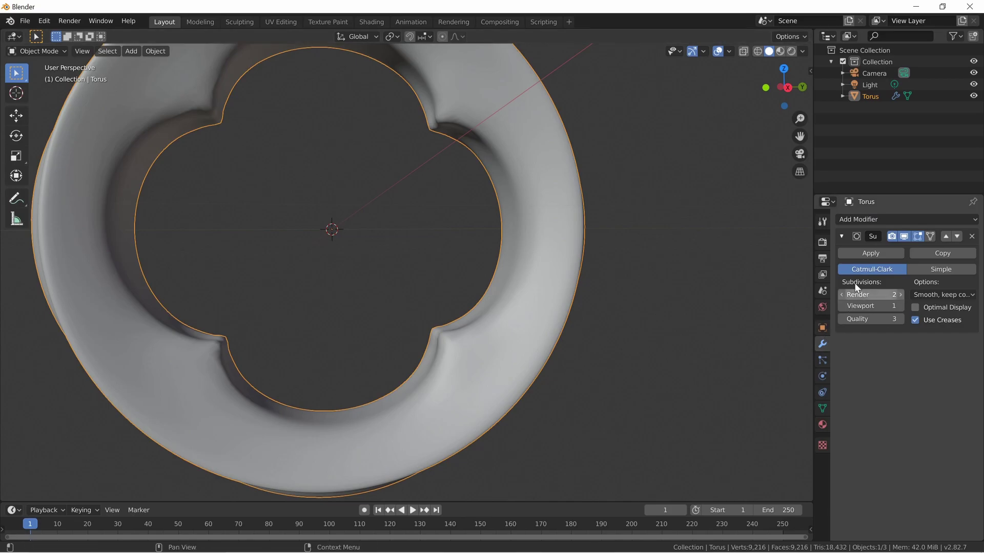
left_click(865, 253)
Step: Check the subdivided torus's mesh in Edit Mode and return to Object Mode
key("shift+grave")
left_click(407, 272)
key("Tab")
key("Tab")
Step: Fly around the smoothed torus to examine its rim and four-lobed opening from the front, sides and above
key("shift+grave")
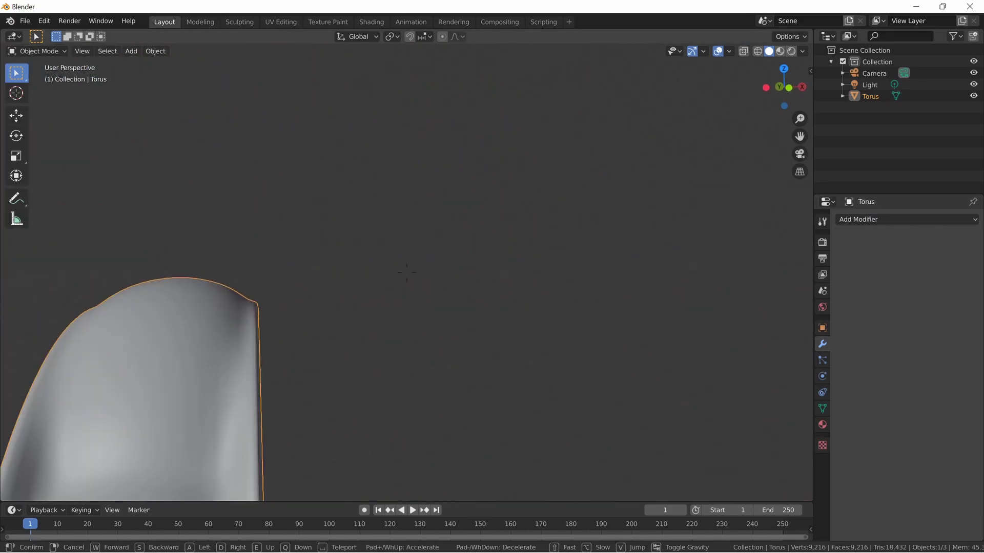
key("s")
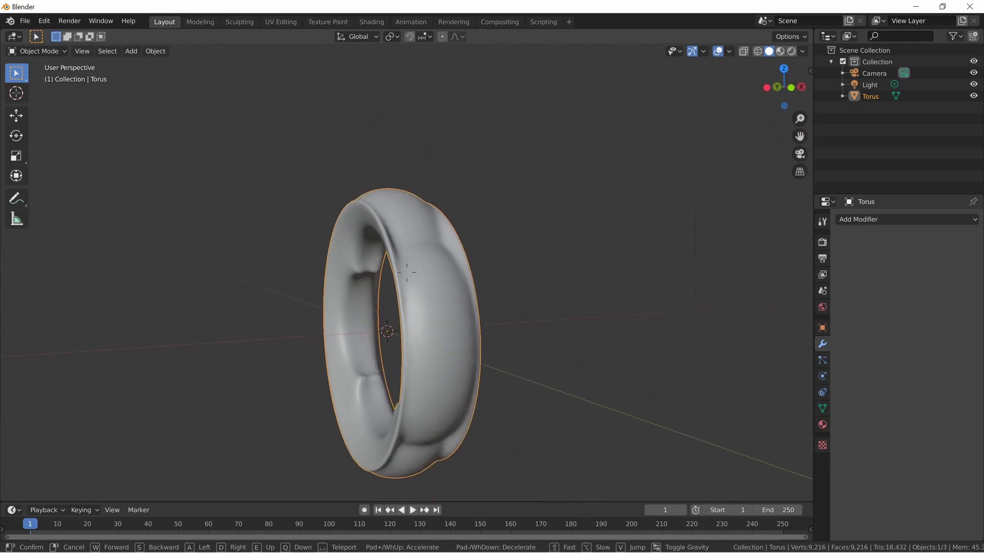
key("w")
key("a")
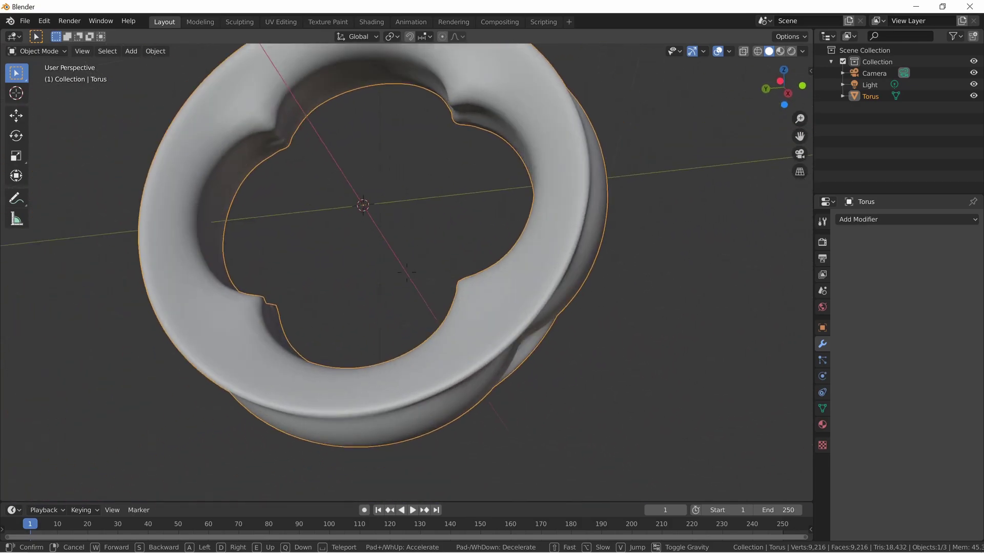
key("s")
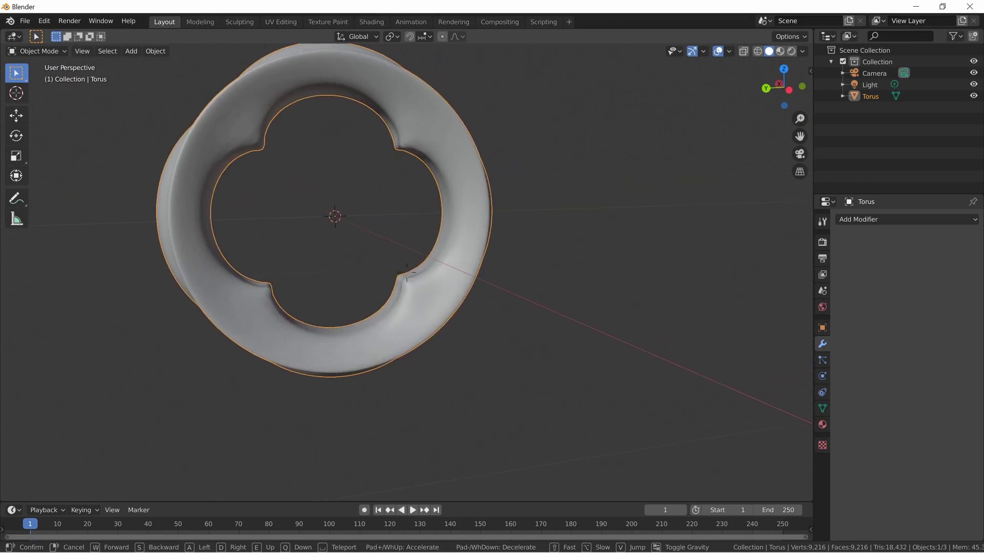
key("a")
key("w")
key("e")
key("s")
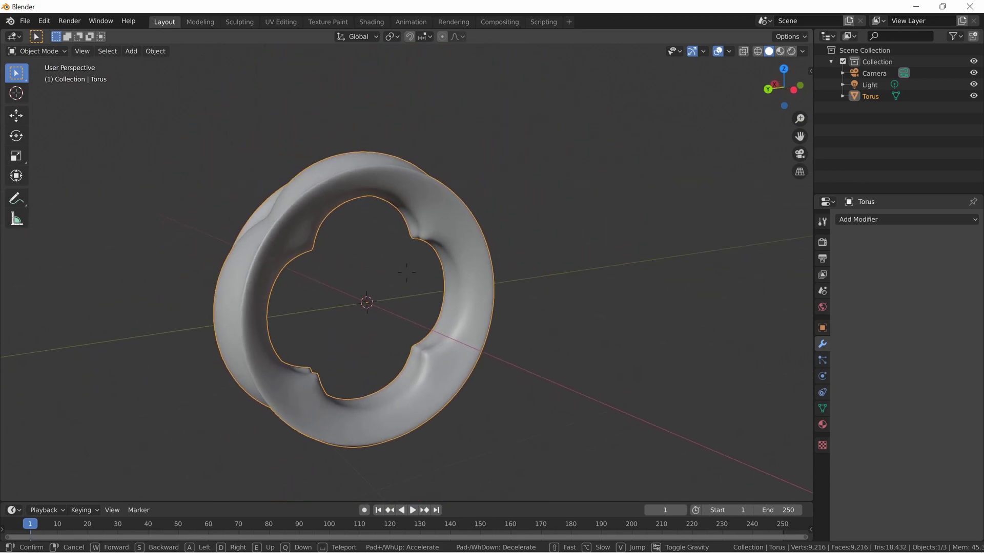
key("d")
key("w")
key("a")
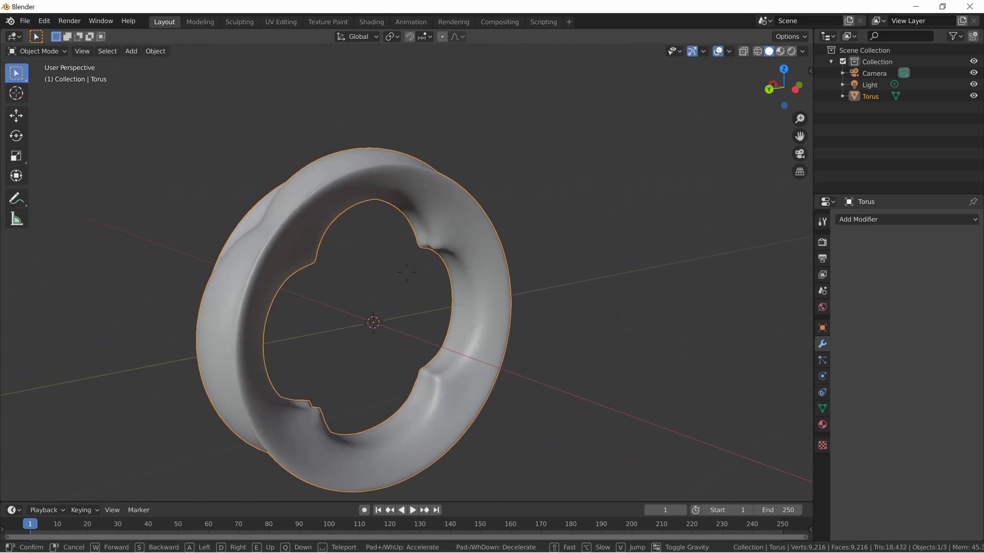
key("a")
key("q")
key("s")
key("e")
key("w")
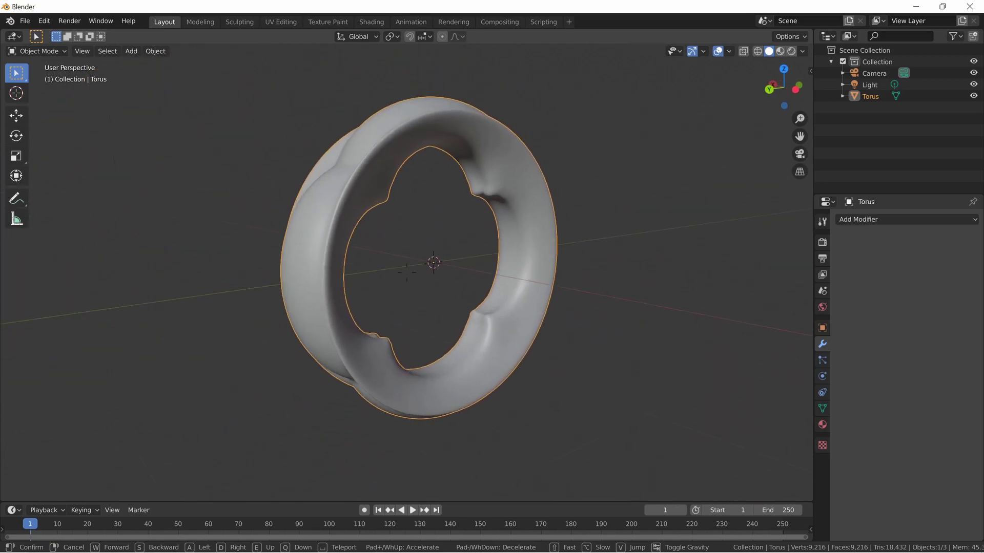
key("e")
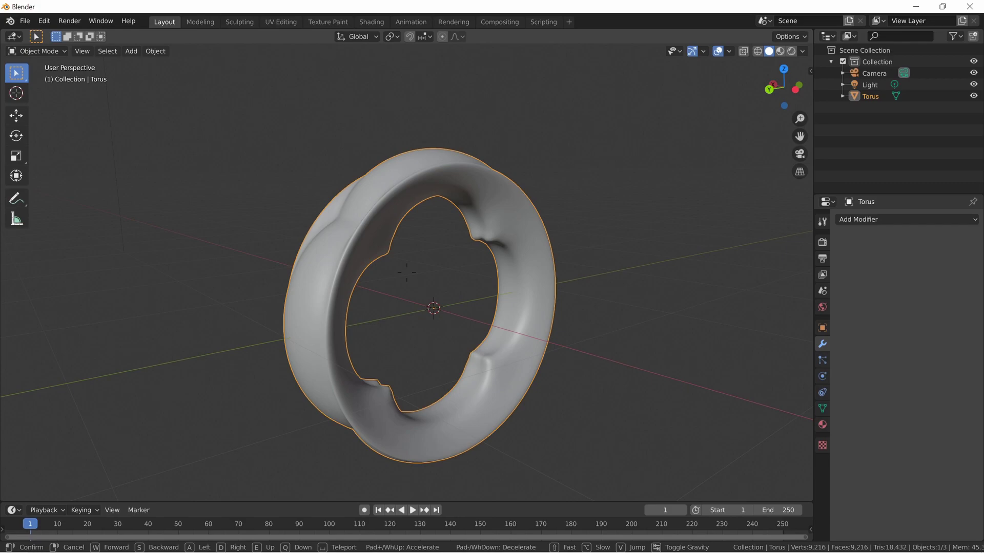
key("w")
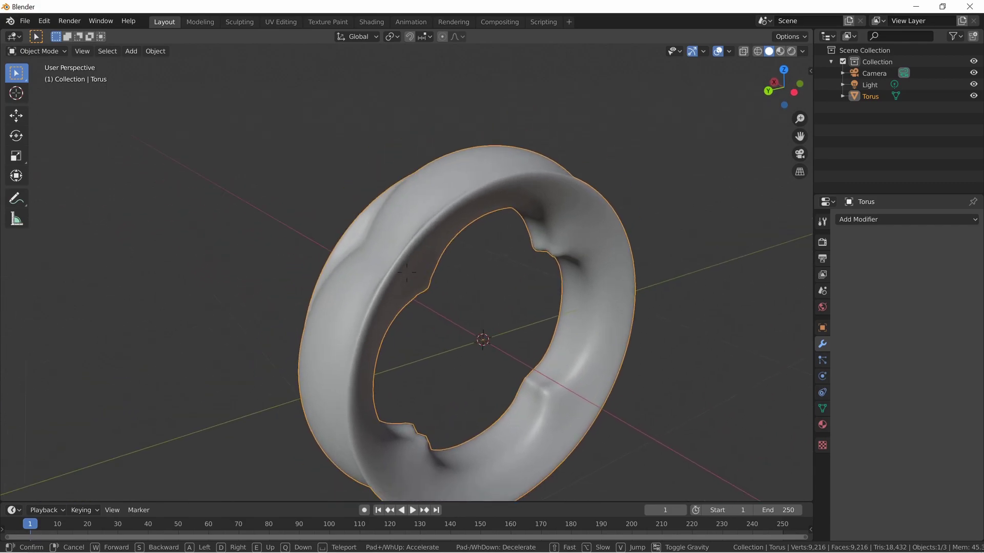
key("a")
key("s")
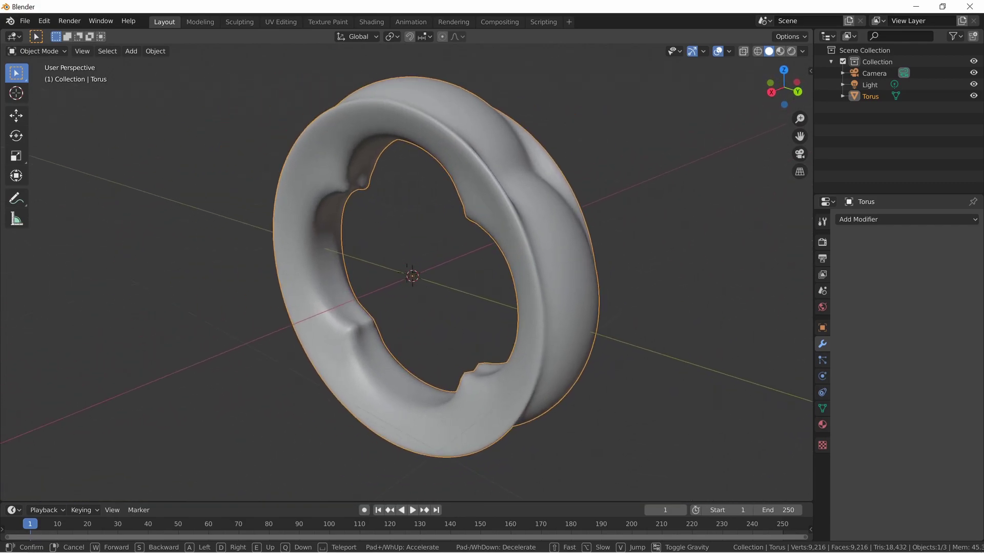
key("s")
key("a")
key("w")
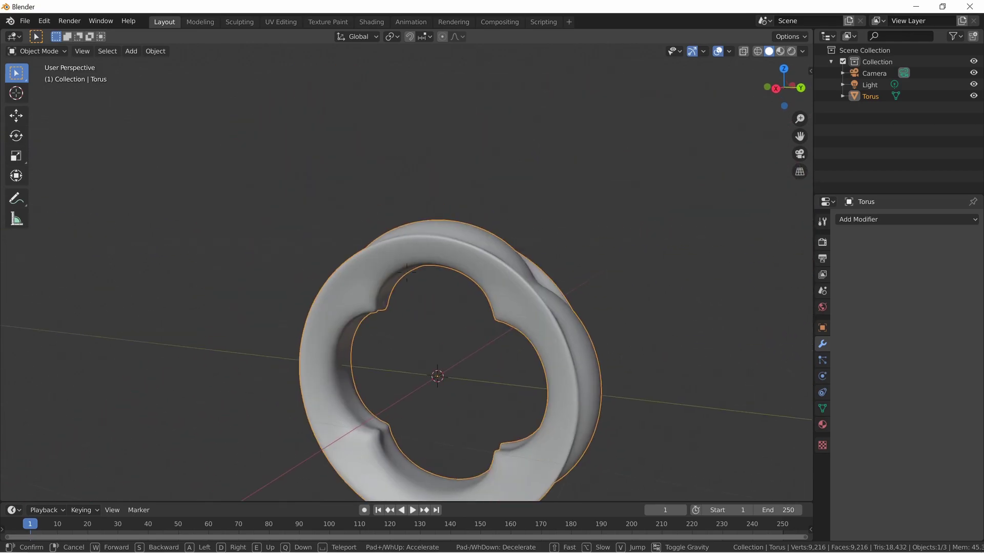
key("q")
key("q")
key("e")
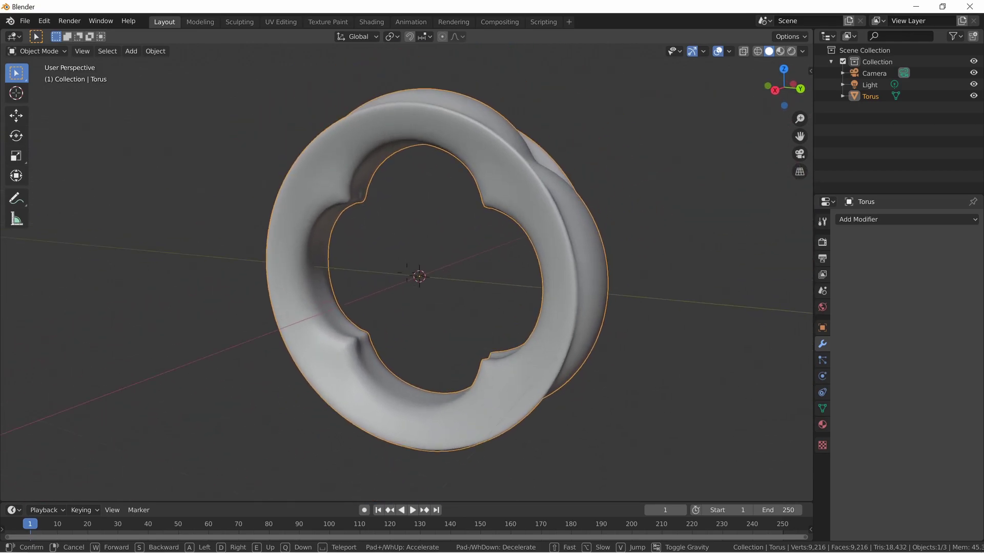
key("e")
key("w")
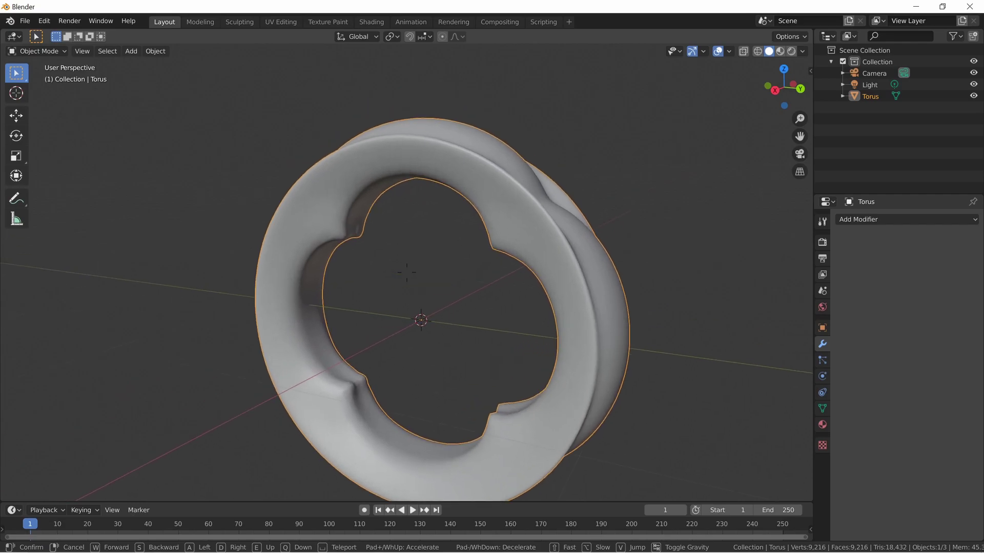
key("q")
key("s")
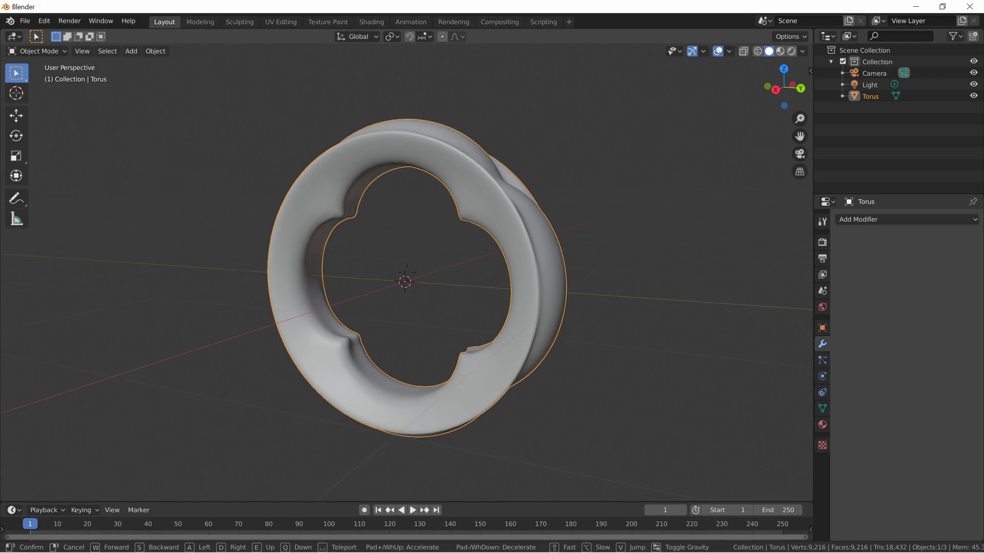
key("s")
key("w")
key("a")
key("s")
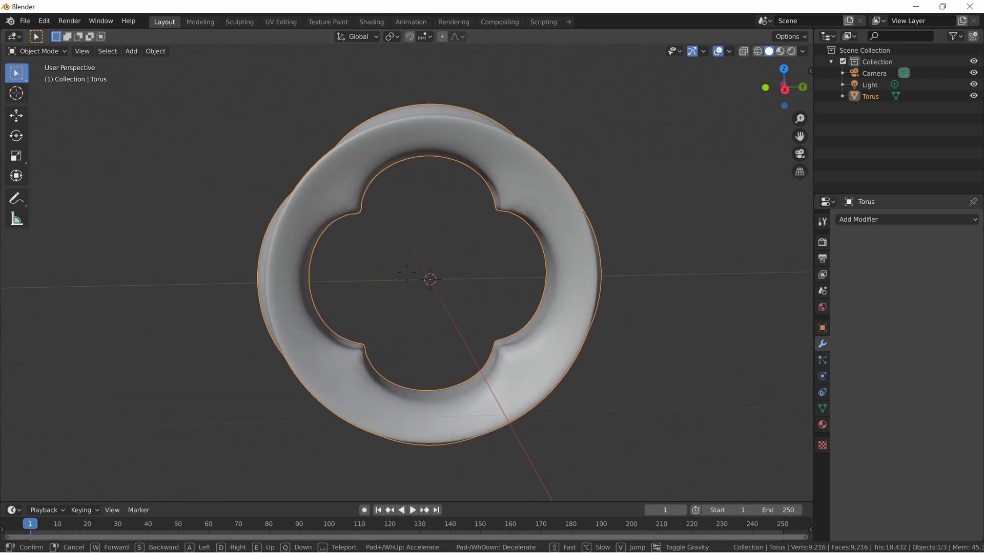